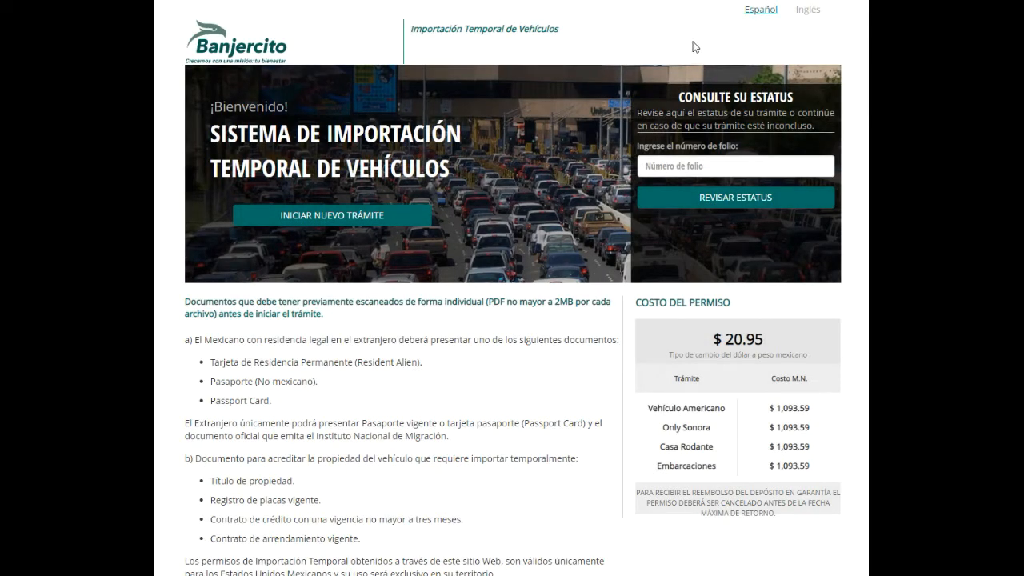
Switch the Banjercito TIP home page to English and view it
{"action": "left_click", "coordinate": [803, 12]}
{"action": "left_click", "coordinate": [805, 14]}
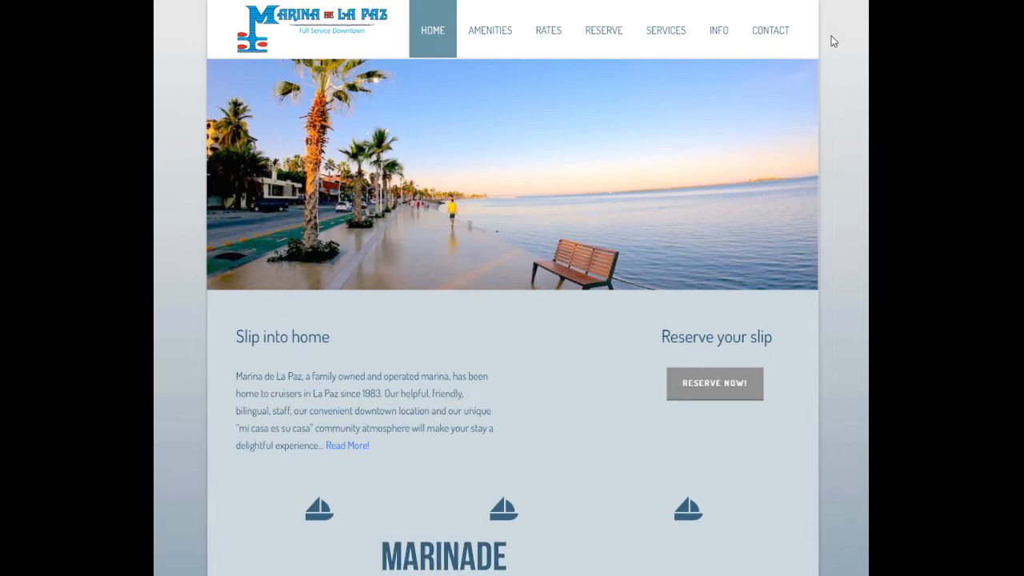
Go from the Marina de La Paz Links of Interest page to the Banjercito Get TIP website
{"action": "mouse_move", "coordinate": [722, 50]}
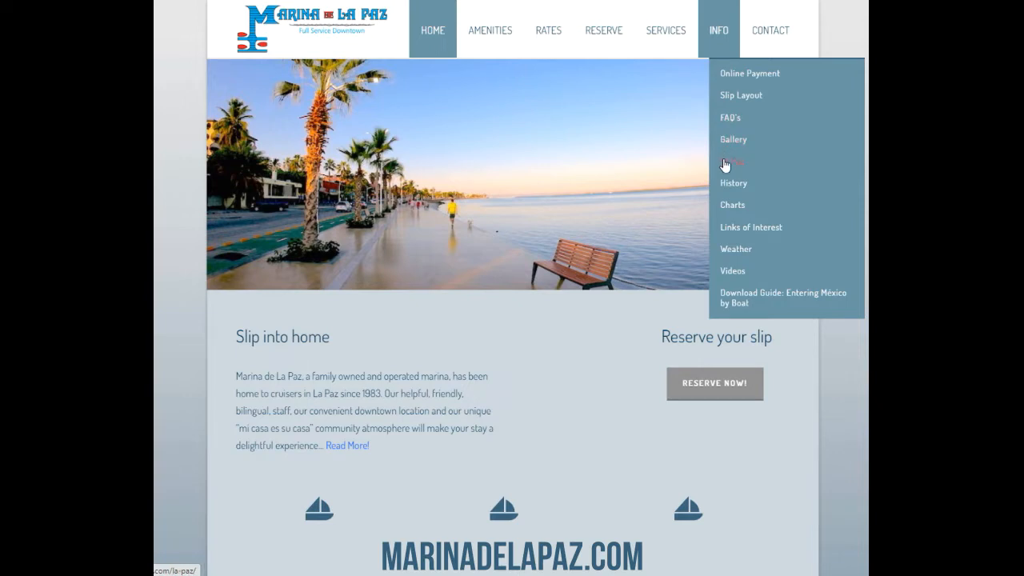
{"action": "left_click", "coordinate": [724, 226]}
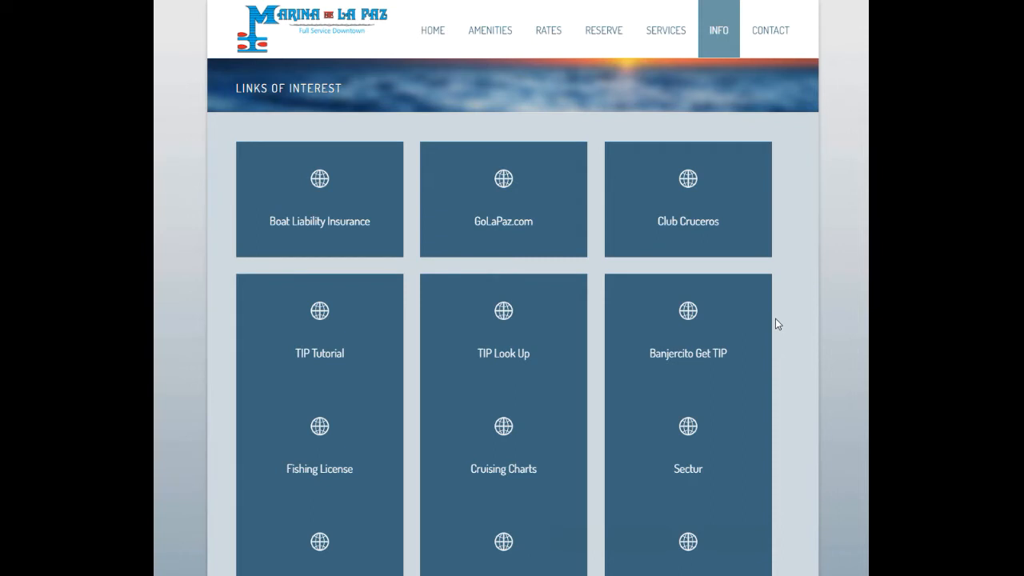
{"action": "mouse_move", "coordinate": [757, 326]}
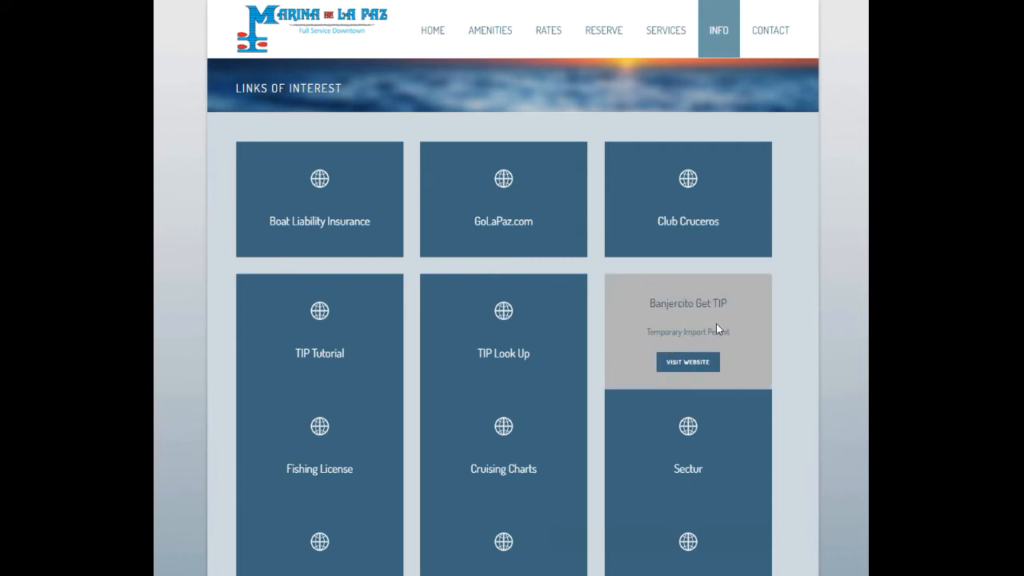
{"action": "left_click", "coordinate": [700, 370]}
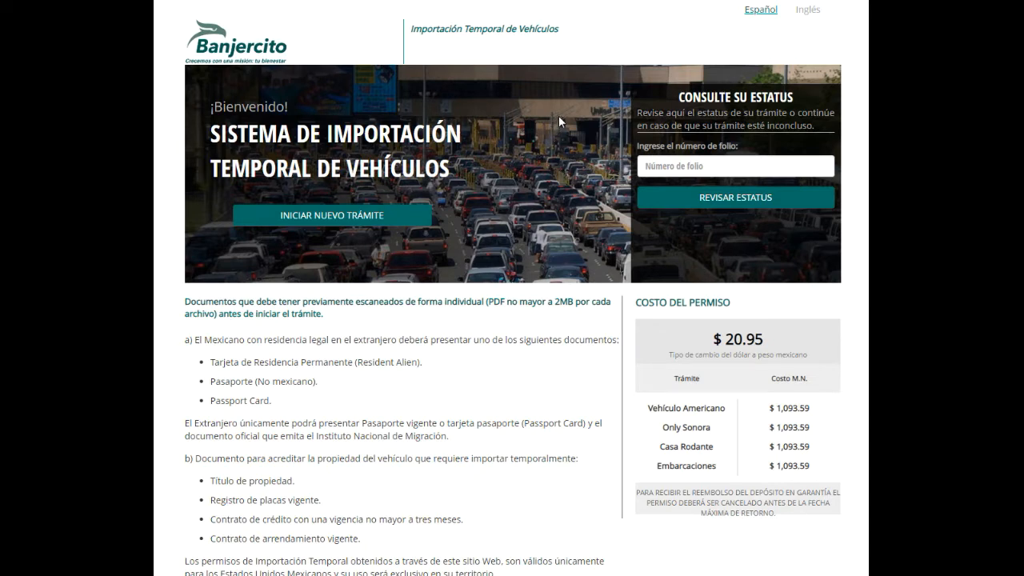
Switch the permit site to English and begin a new application, reading the privacy notice
{"action": "left_click", "coordinate": [804, 13]}
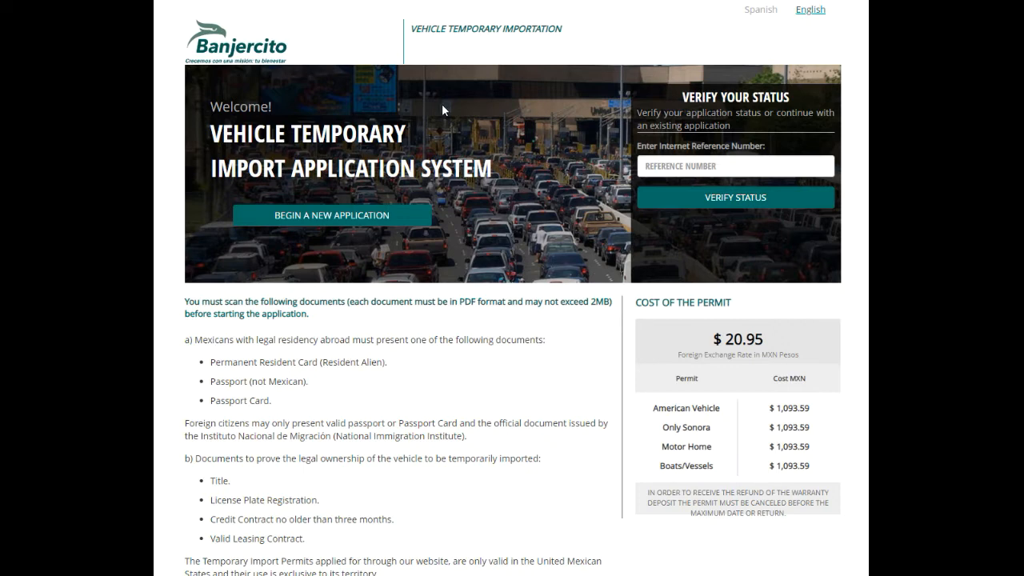
{"action": "left_click", "coordinate": [330, 217]}
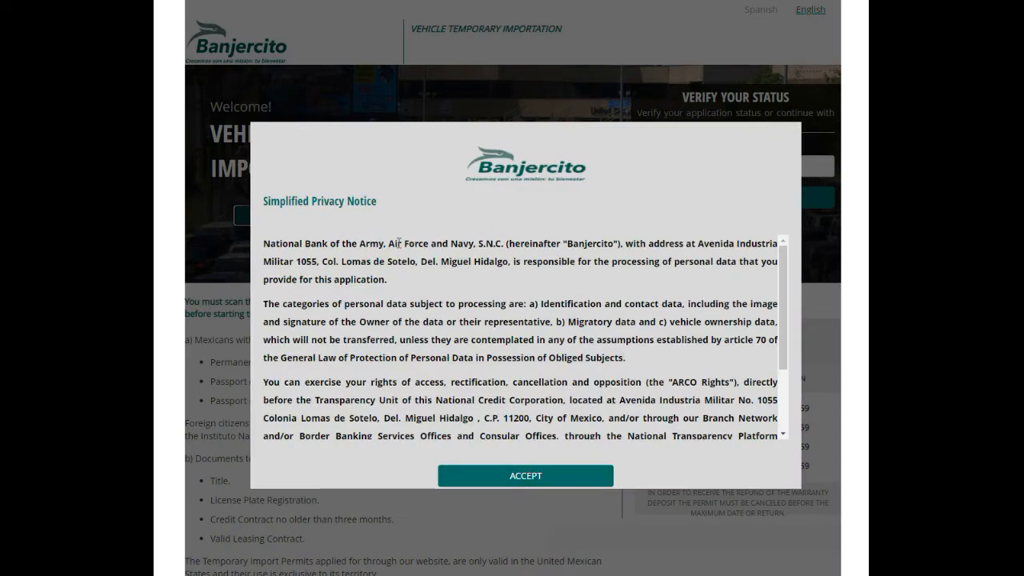
{"action": "scroll", "coordinate": [412, 294], "scroll_direction": "down", "scroll_amount": 3}
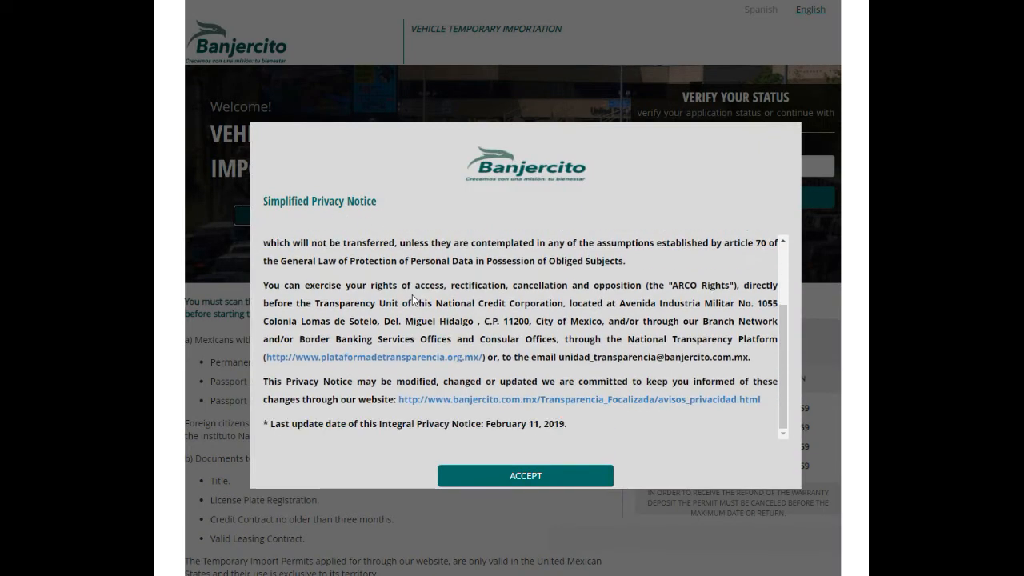
Accept the privacy notice, choose Boats/Vessels, and continue past the important information notice
{"action": "left_click", "coordinate": [477, 475]}
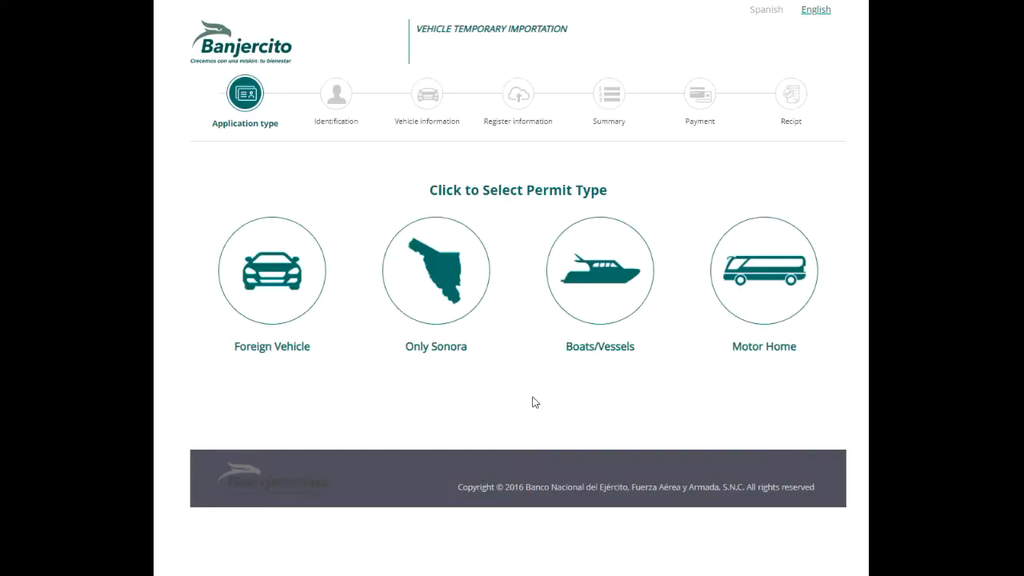
{"action": "mouse_move", "coordinate": [604, 298]}
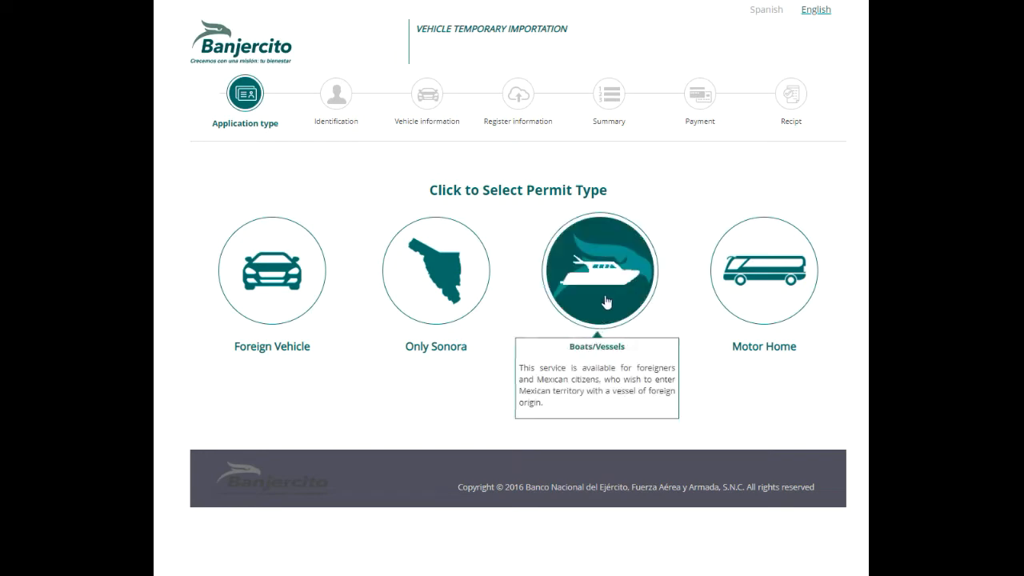
{"action": "left_click", "coordinate": [608, 292]}
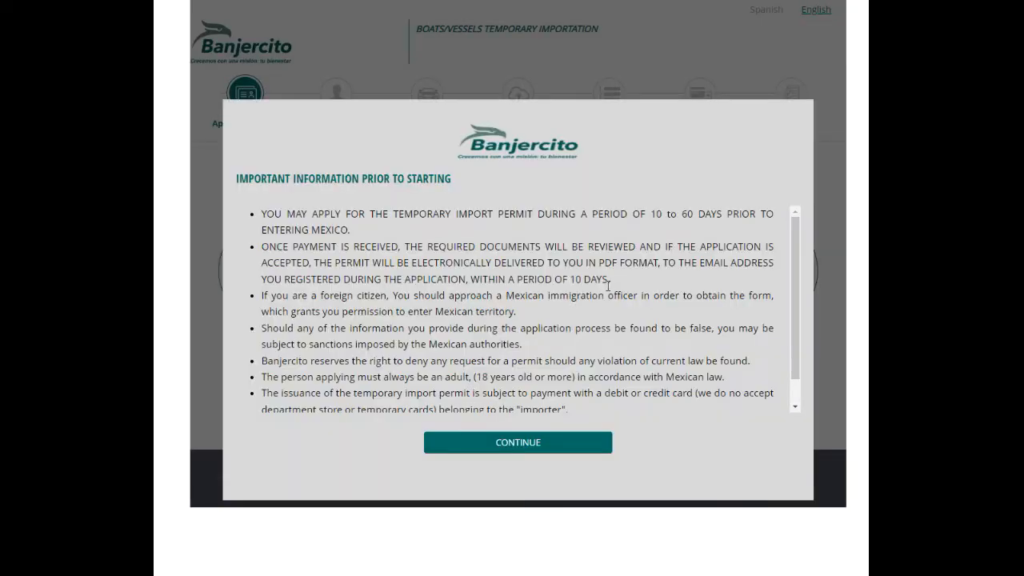
{"action": "left_click_drag", "start_coordinate": [610, 281], "coordinate": [250, 241]}
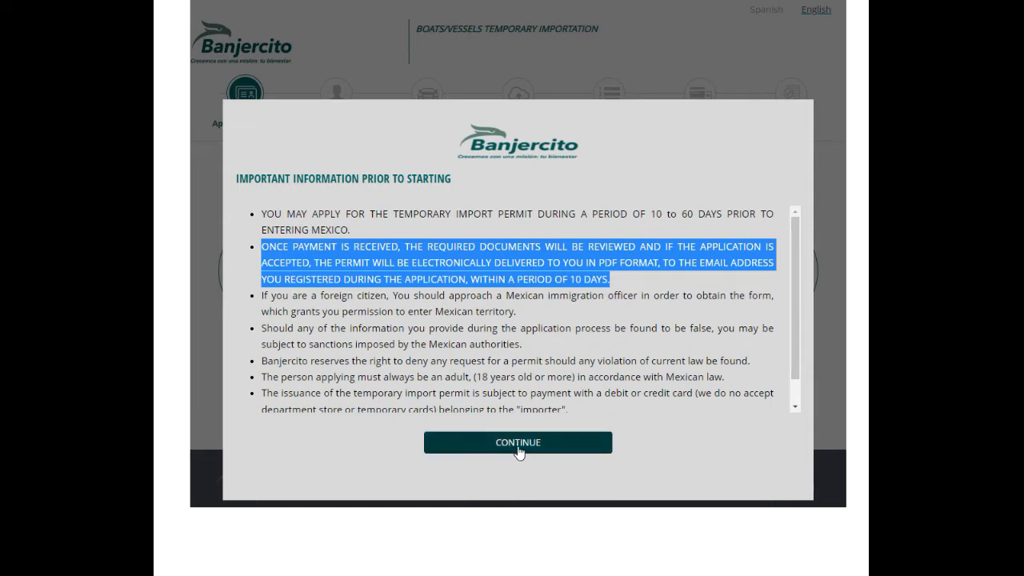
{"action": "left_click", "coordinate": [521, 446]}
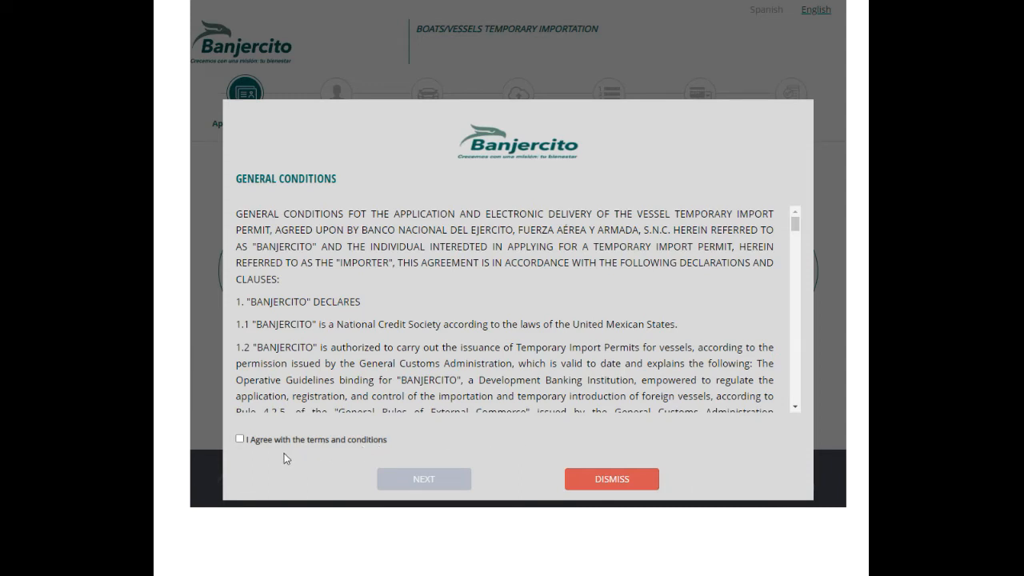
Agree to the terms and conditions and proceed to the Identification step
{"action": "left_click", "coordinate": [239, 439]}
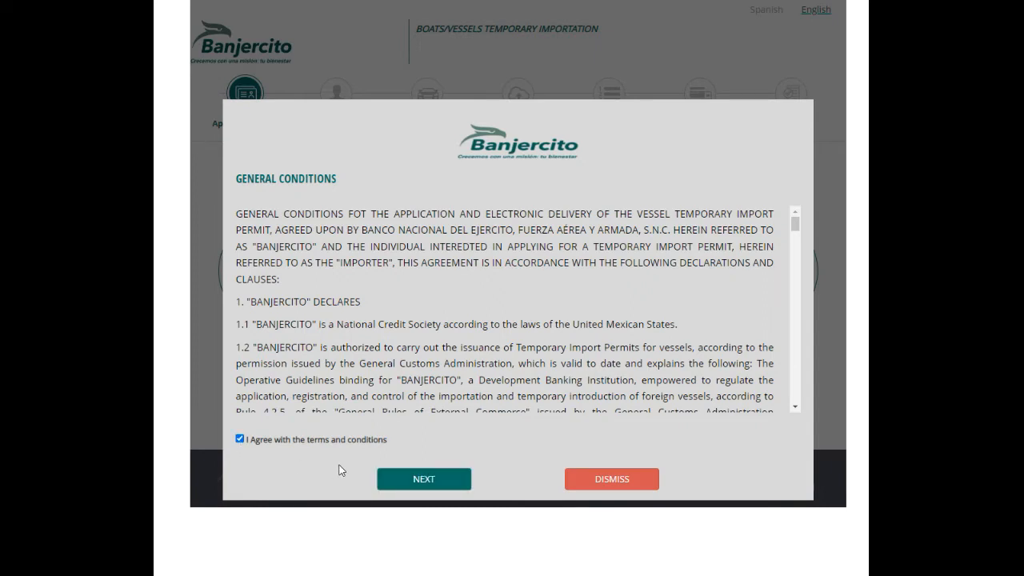
{"action": "left_click", "coordinate": [424, 479]}
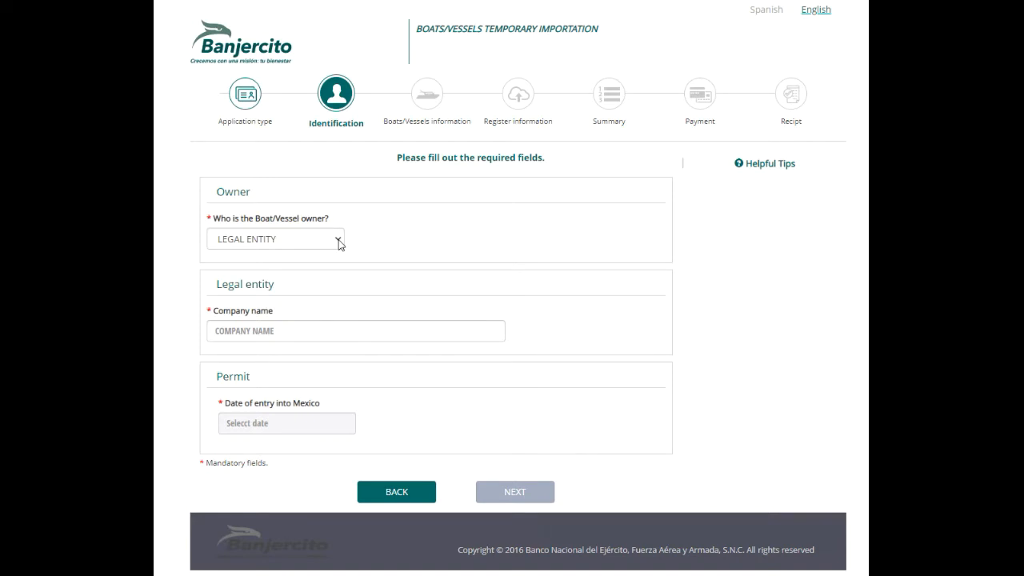
Set the owner to NATURAL PERSON, importer FOREIGN, document PASSPORT of type CANADA
{"action": "left_click", "coordinate": [339, 241]}
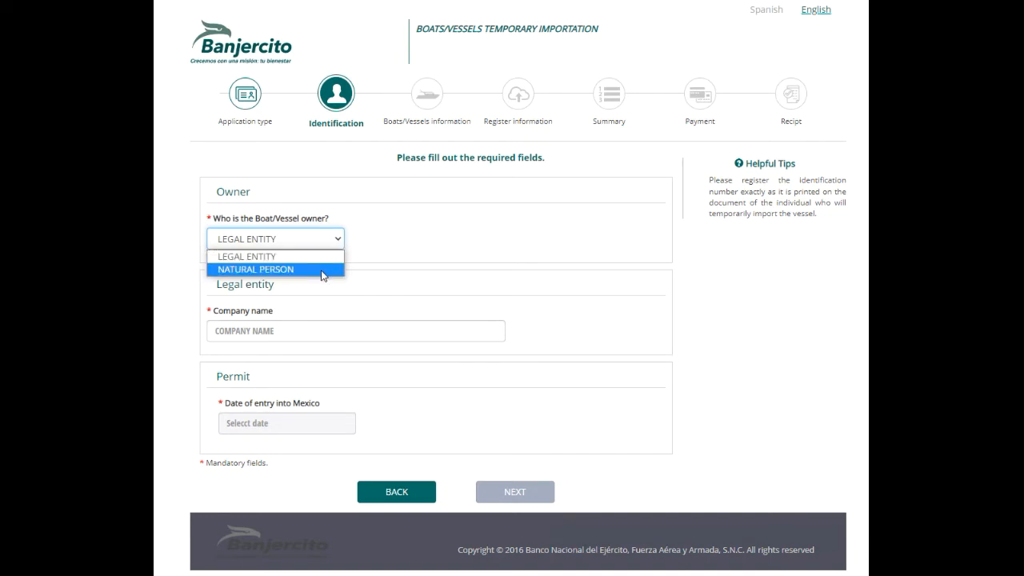
{"action": "left_click", "coordinate": [322, 270]}
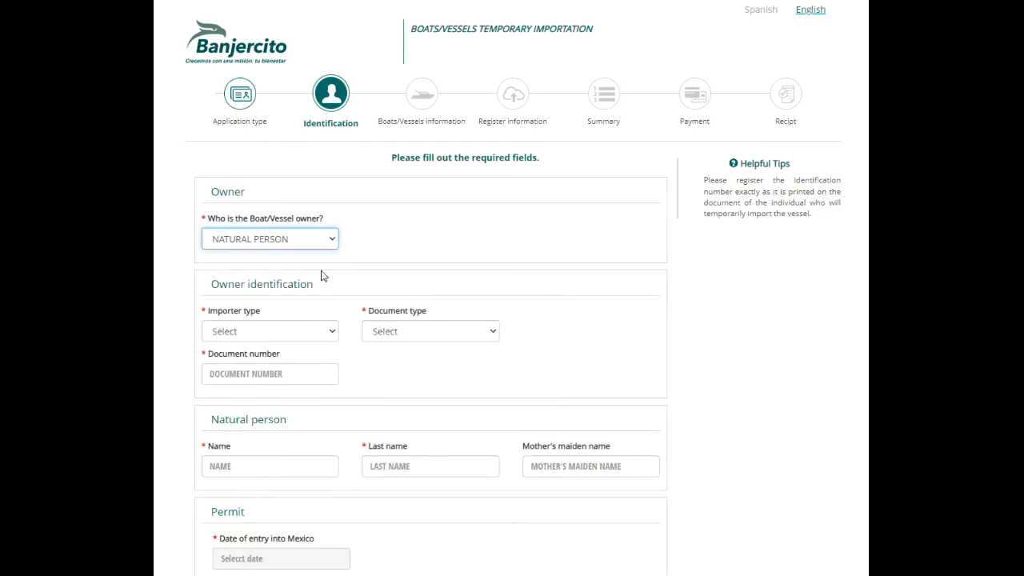
{"action": "left_click", "coordinate": [334, 331]}
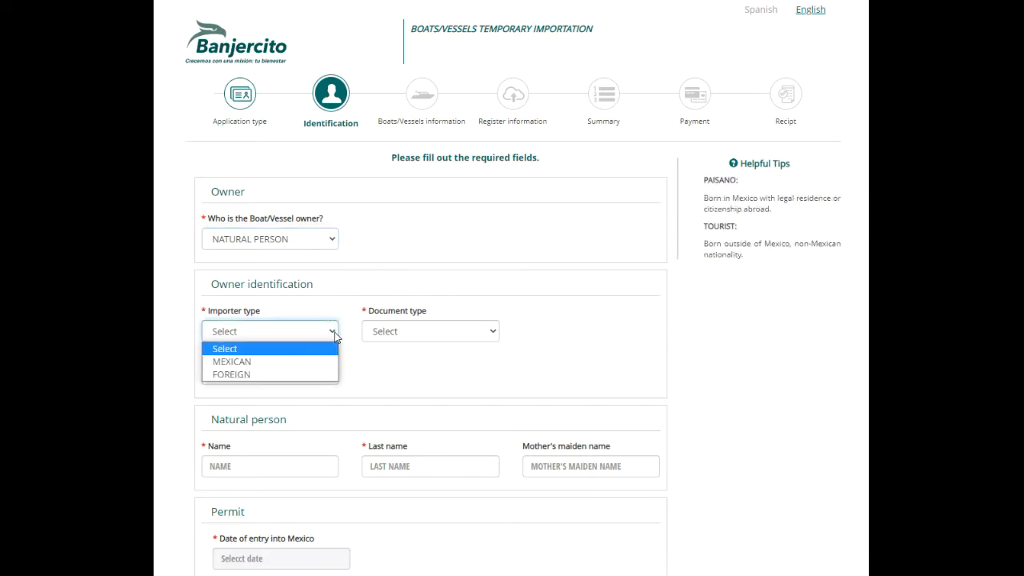
{"action": "left_click", "coordinate": [324, 375]}
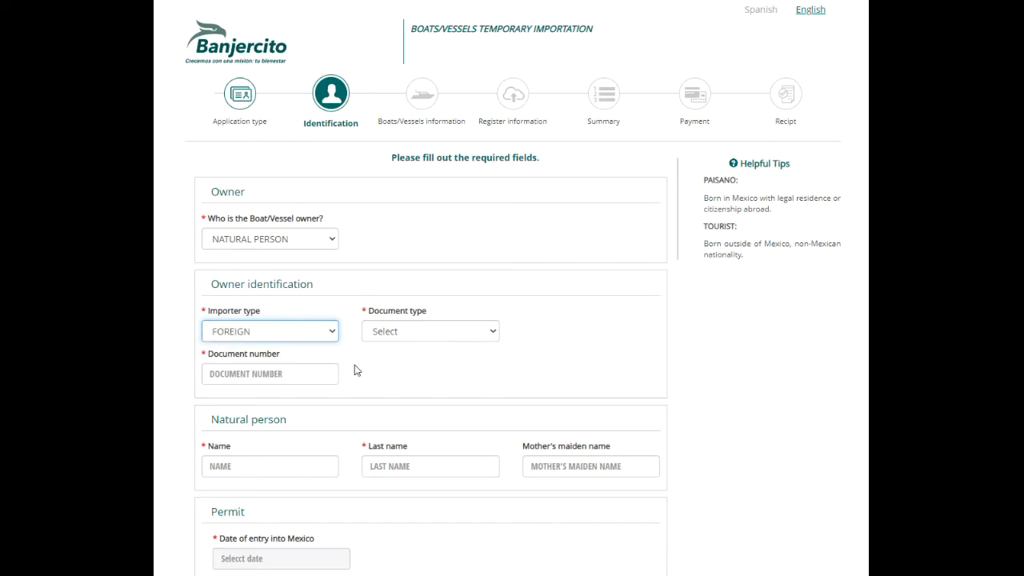
{"action": "left_click", "coordinate": [494, 334]}
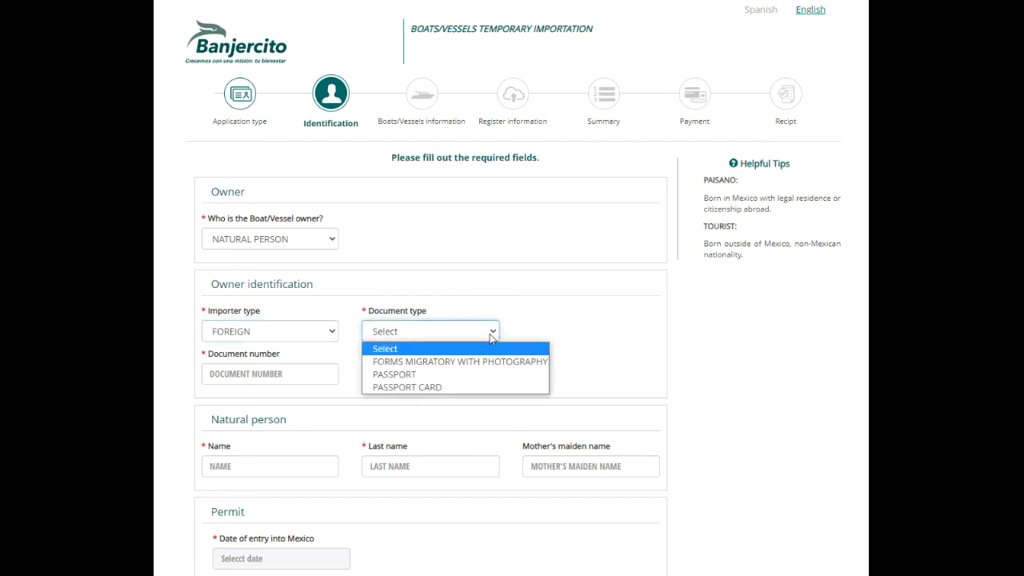
{"action": "left_click", "coordinate": [470, 372]}
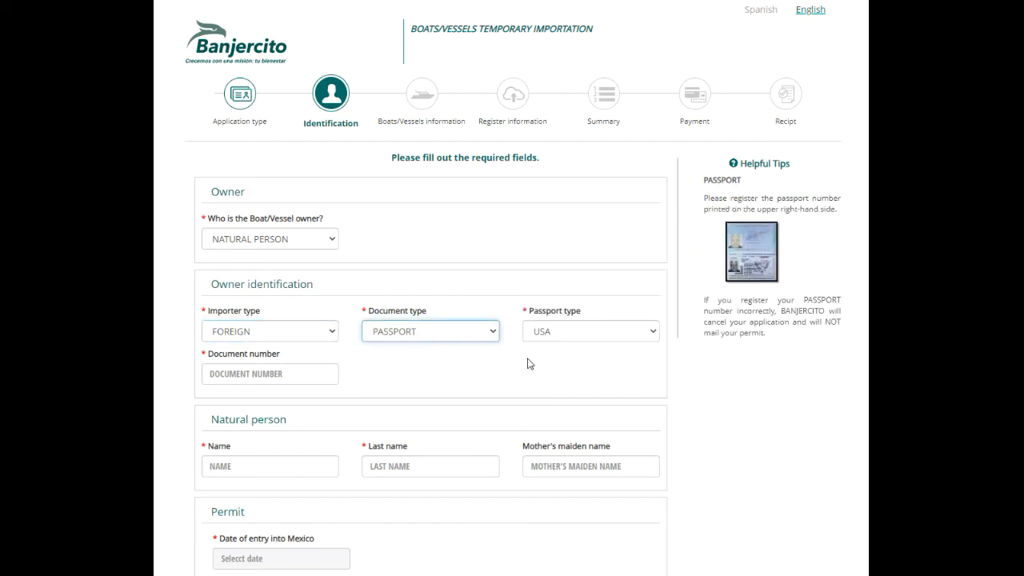
{"action": "left_click", "coordinate": [650, 331]}
{"action": "left_click", "coordinate": [602, 362]}
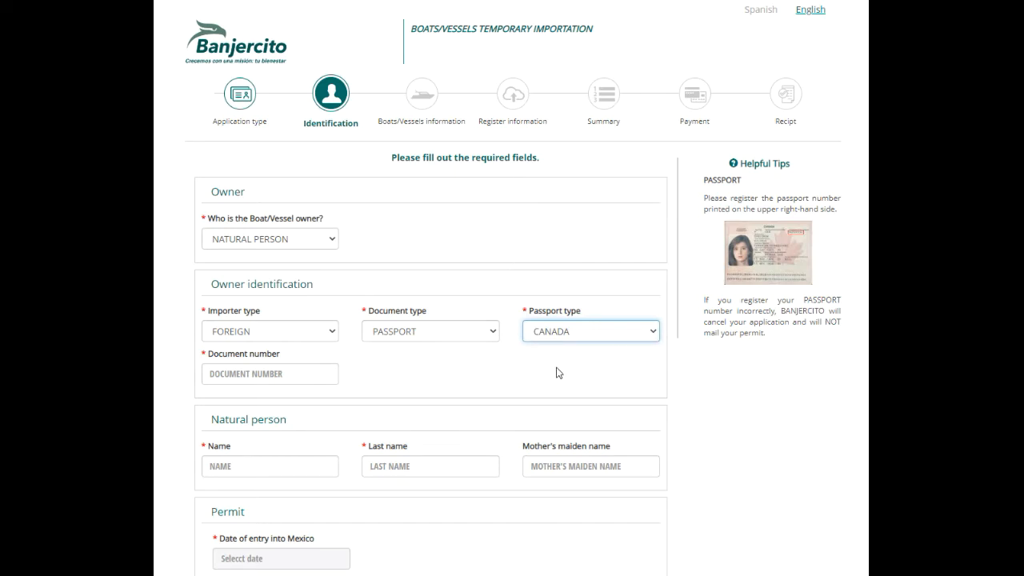
Enter the passport number and the owner's first name, last name and mother's maiden name
{"action": "left_click", "coordinate": [267, 370]}
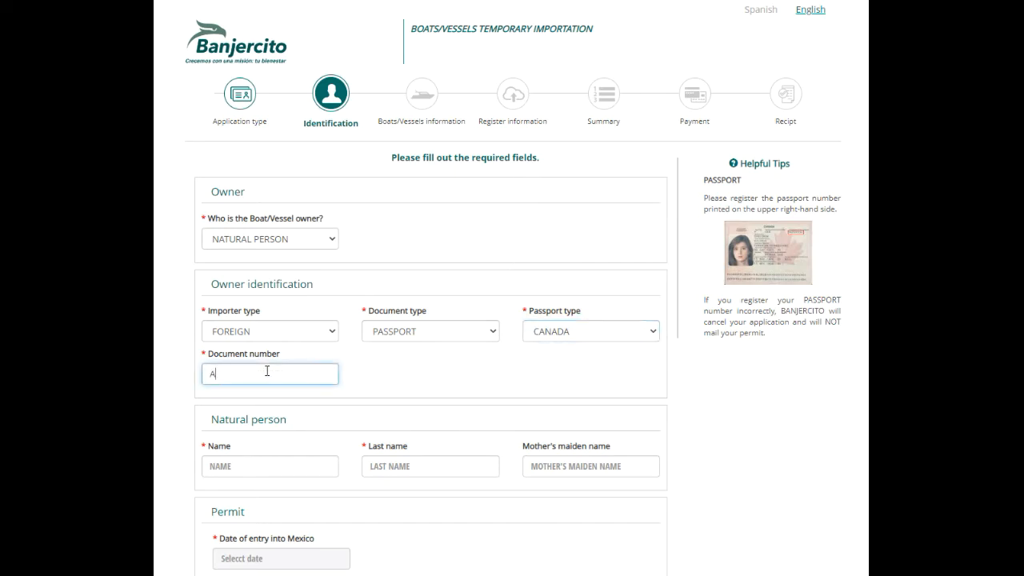
{"action": "left_click", "coordinate": [257, 467]}
{"action": "type", "text": "SAMMY"}
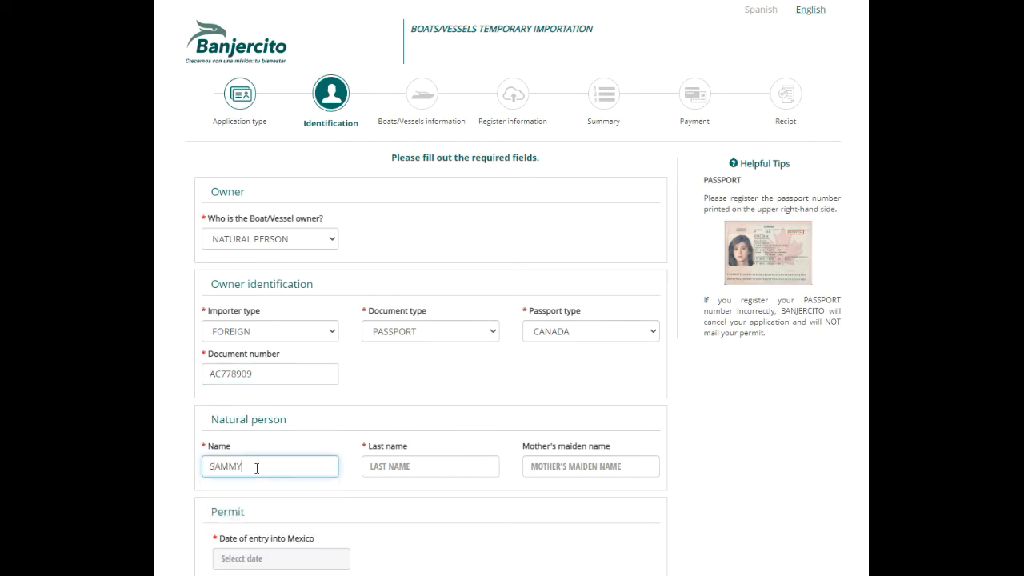
{"action": "key", "text": "Tab"}
{"action": "type", "text": "SAILOR"}
{"action": "key", "text": "Tab"}
{"action": "type", "text": "FURLER"}
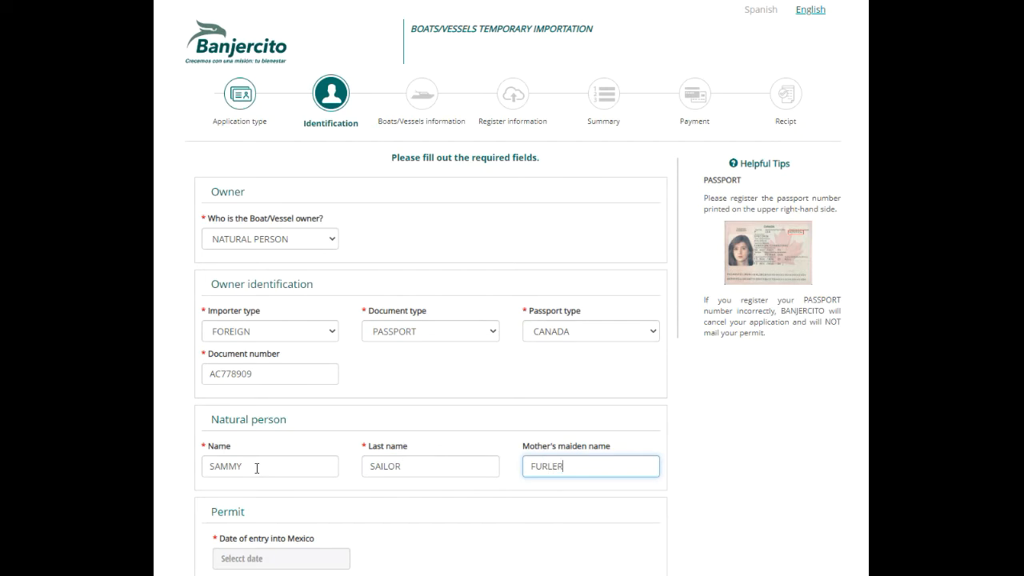
{"action": "key", "text": "Tab"}
Set the entry date to September 1, 2022 and submit the identification details
{"action": "scroll", "coordinate": [257, 468], "scroll_direction": "down", "scroll_amount": 2}
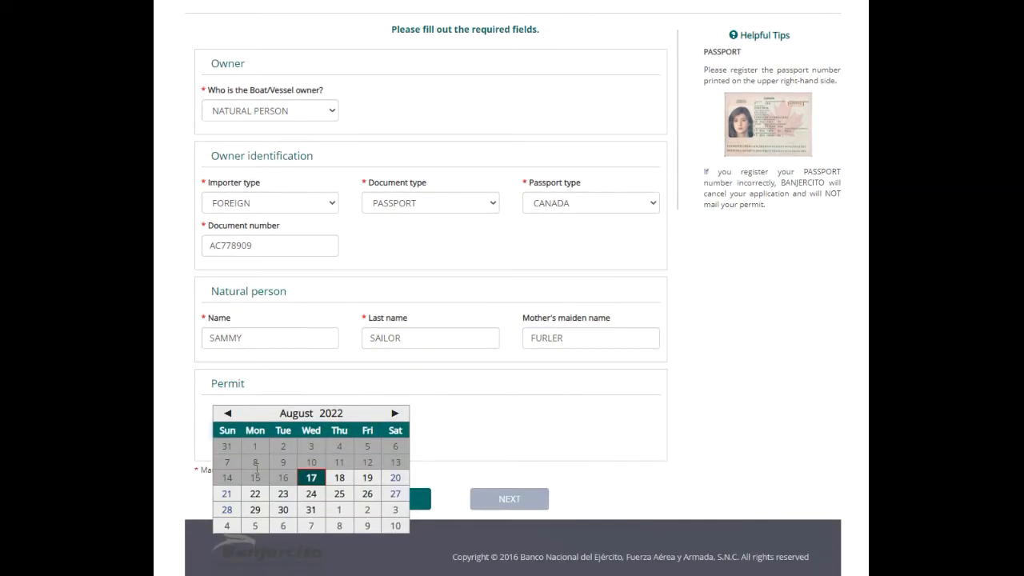
{"action": "left_click", "coordinate": [394, 414]}
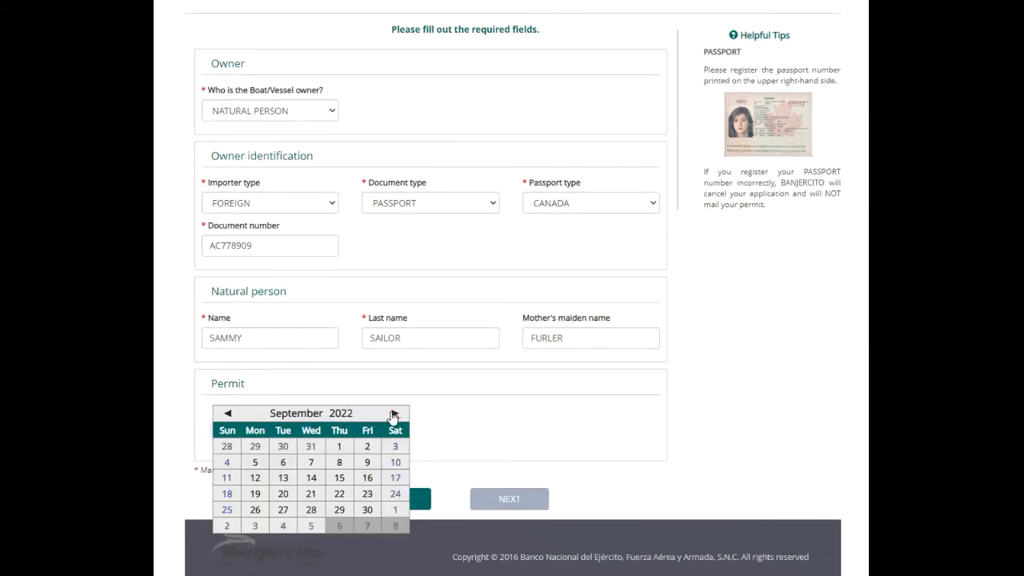
{"action": "left_click", "coordinate": [340, 448]}
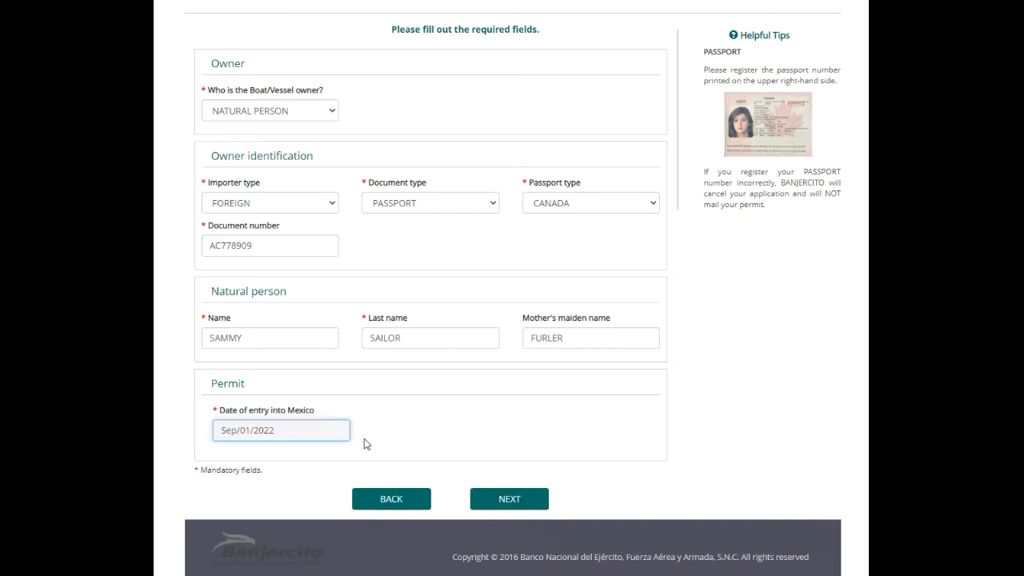
{"action": "left_click", "coordinate": [505, 499]}
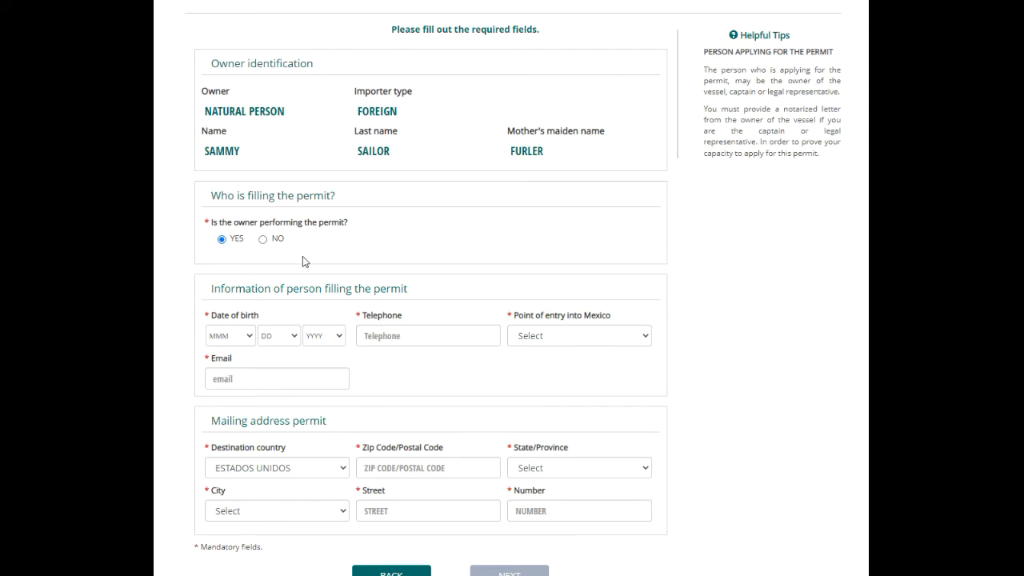
Set the applicant's date of birth to Apr 14, 1974
{"action": "left_click", "coordinate": [250, 339]}
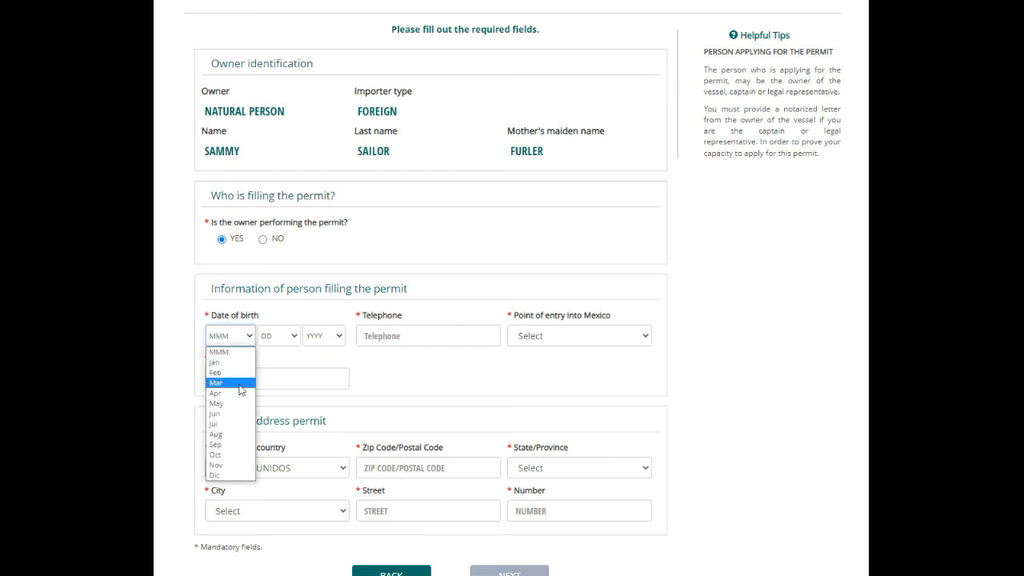
{"action": "left_click", "coordinate": [238, 392]}
{"action": "left_click", "coordinate": [292, 343]}
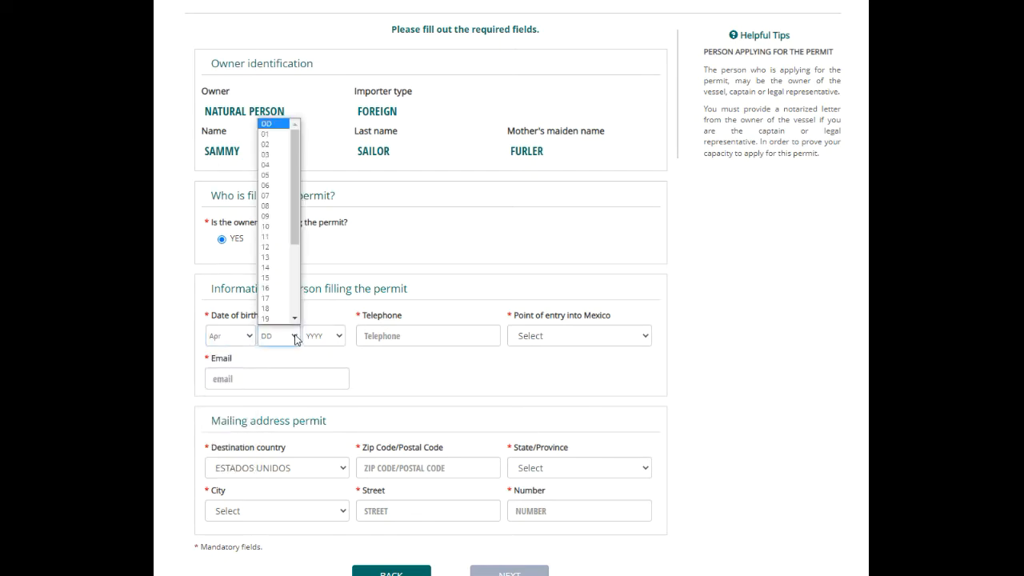
{"action": "left_click", "coordinate": [286, 272]}
{"action": "left_click", "coordinate": [338, 337]}
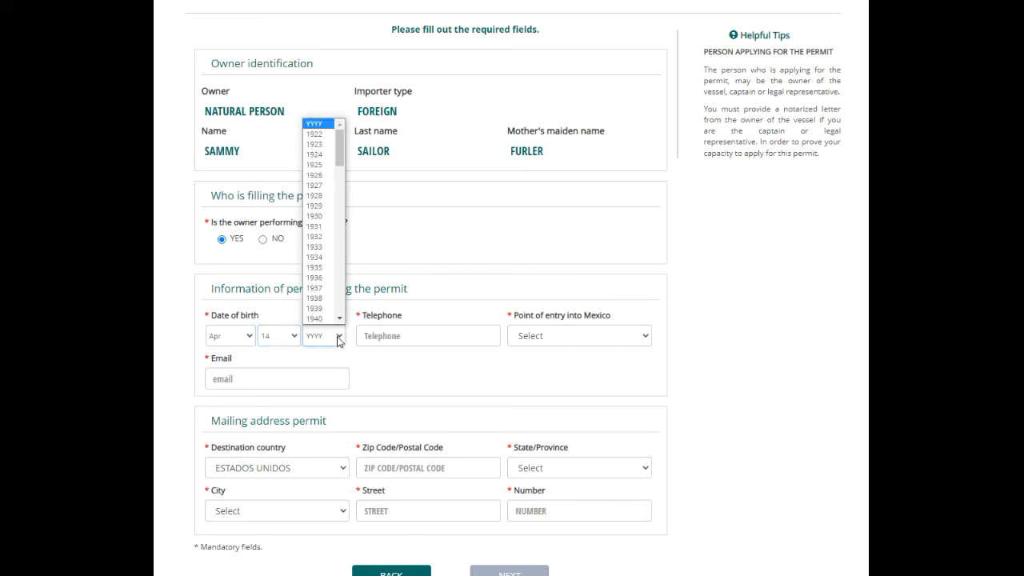
{"action": "scroll", "coordinate": [318, 299], "scroll_direction": "down", "scroll_amount": 10}
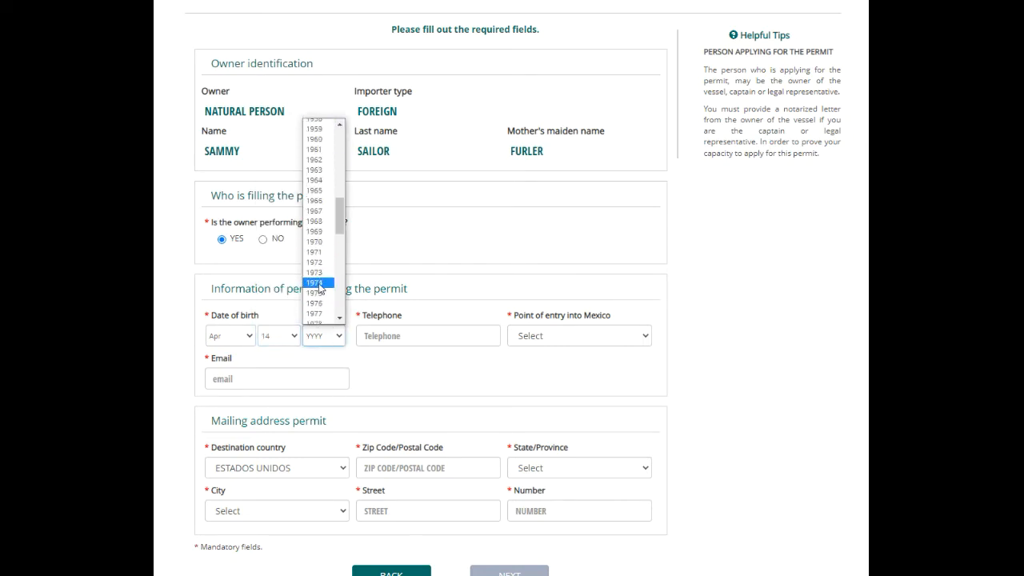
{"action": "left_click", "coordinate": [318, 279]}
Enter the applicant's telephone number and e-mail address
{"action": "left_click", "coordinate": [428, 331]}
{"action": "type", "text": "5554122365"}
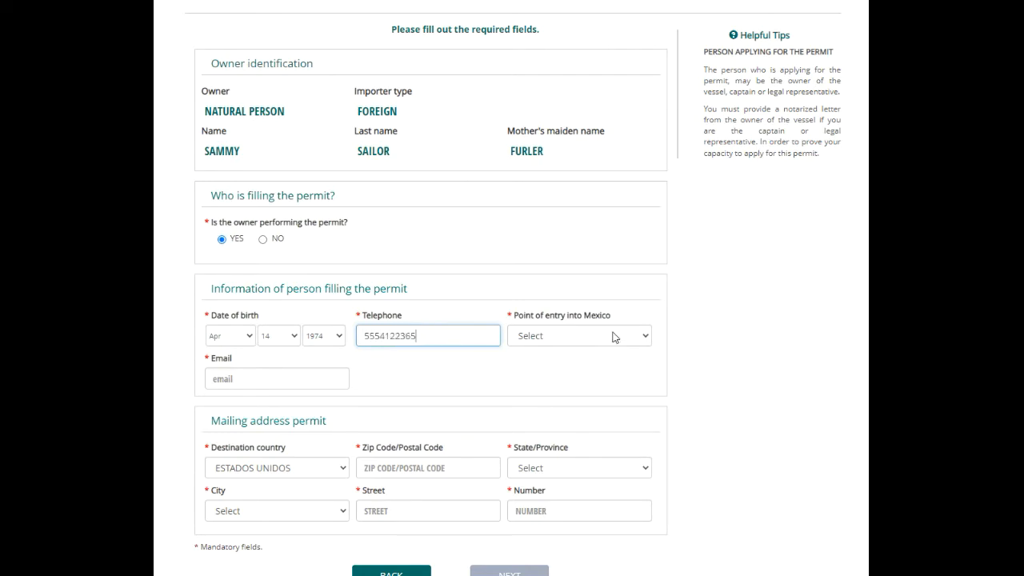
{"action": "left_click", "coordinate": [280, 370]}
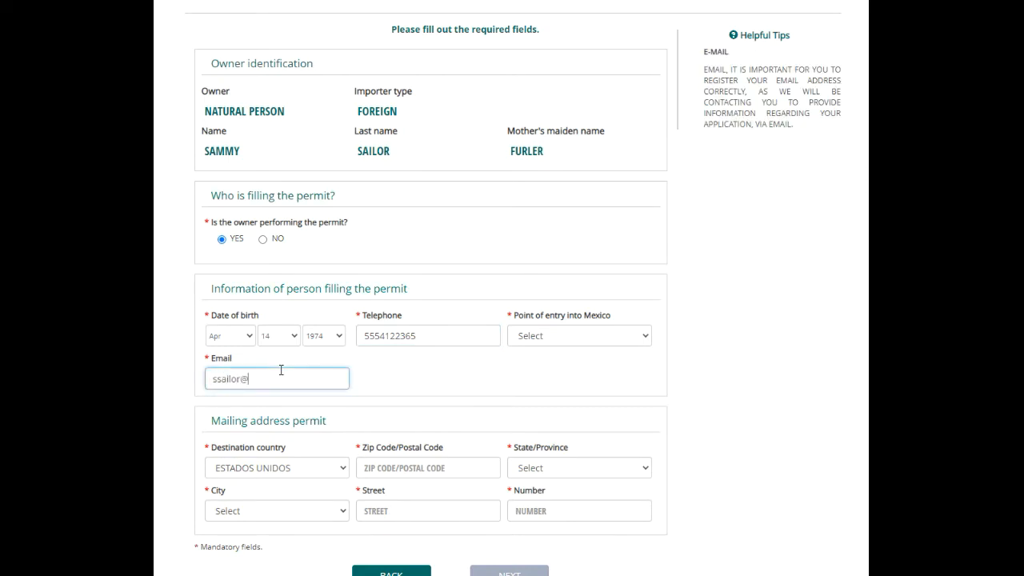
Choose PICHILINGUE as the point of entry into Mexico
{"action": "left_click", "coordinate": [646, 336]}
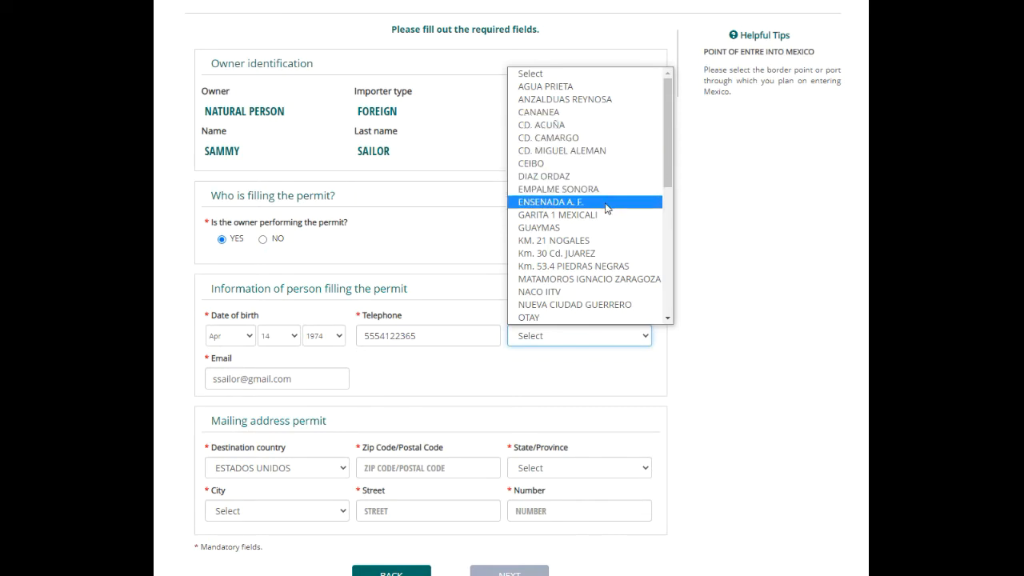
{"action": "scroll", "coordinate": [606, 208], "scroll_direction": "down", "scroll_amount": 3}
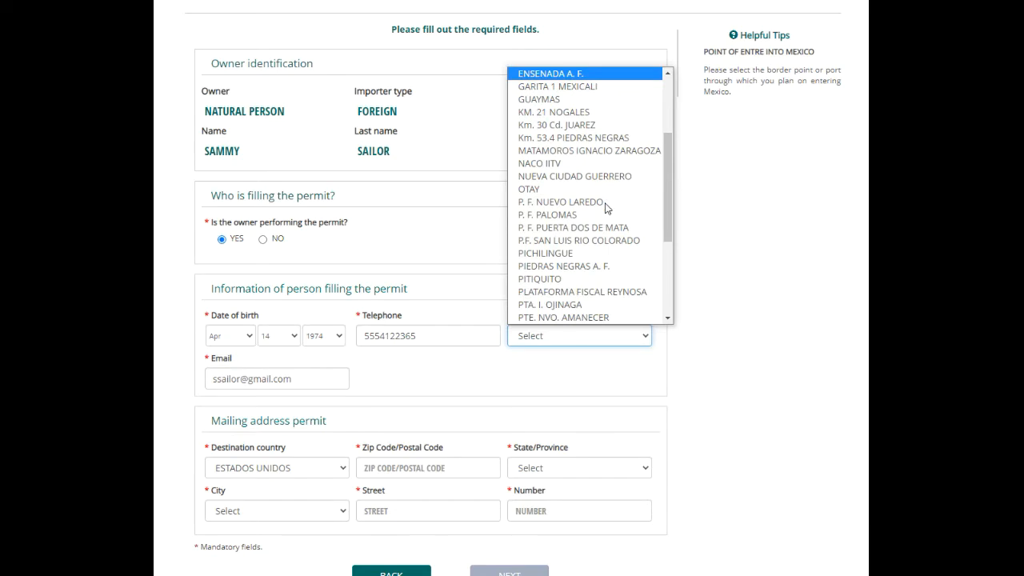
{"action": "scroll", "coordinate": [605, 208], "scroll_direction": "down", "scroll_amount": 4}
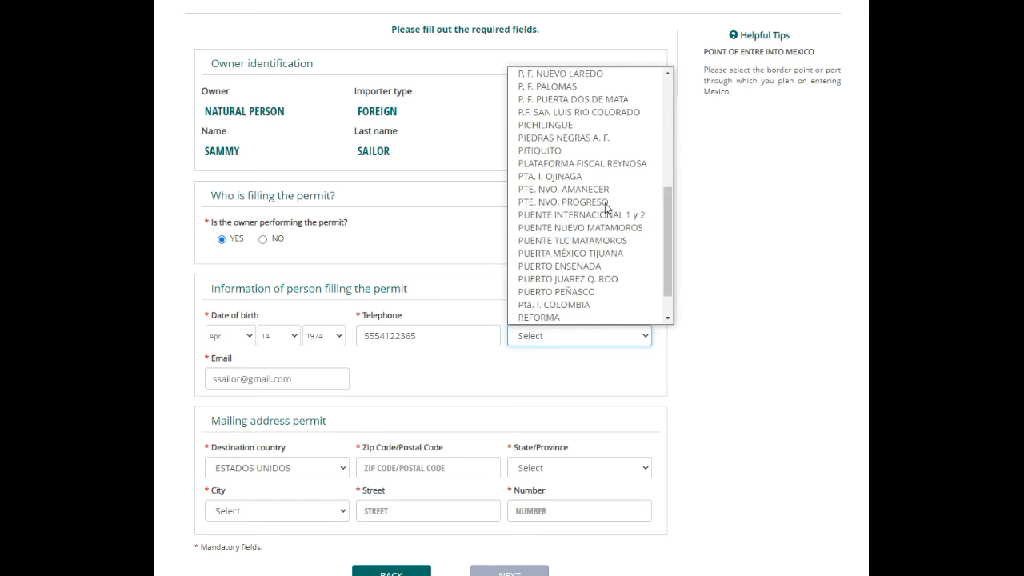
{"action": "scroll", "coordinate": [605, 208], "scroll_direction": "up", "scroll_amount": 7}
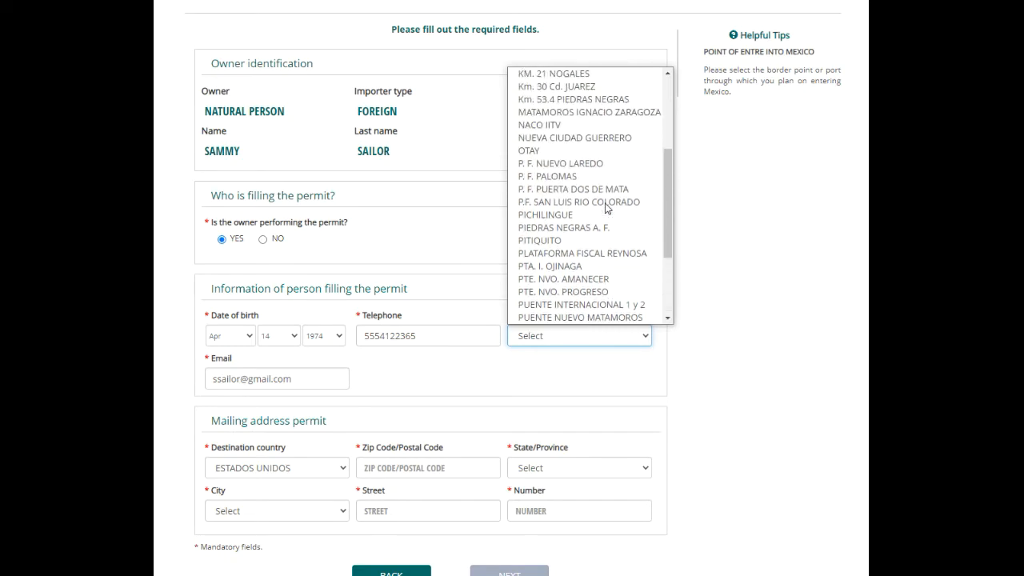
{"action": "scroll", "coordinate": [605, 208], "scroll_direction": "down", "scroll_amount": 7}
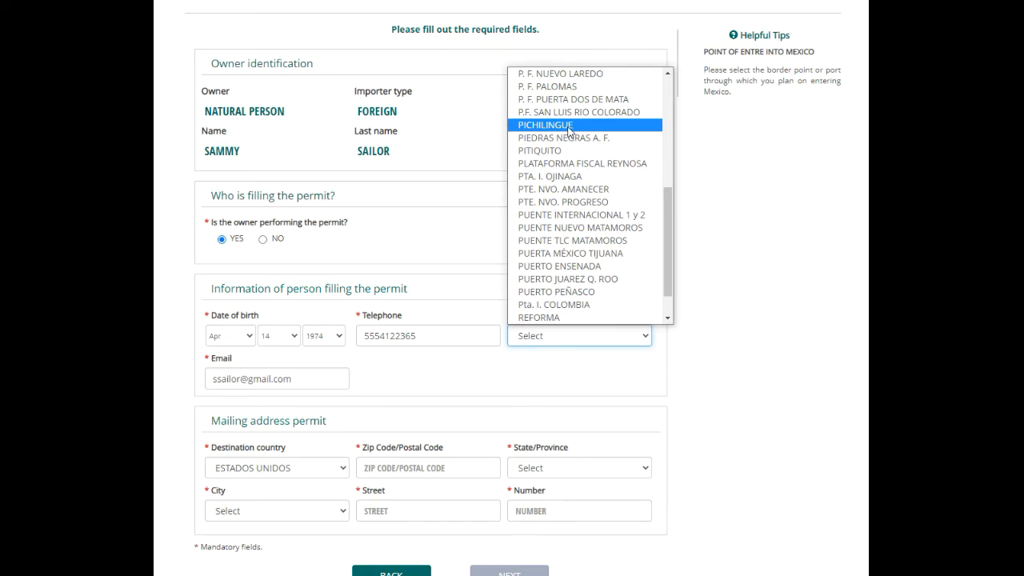
{"action": "left_click", "coordinate": [569, 128]}
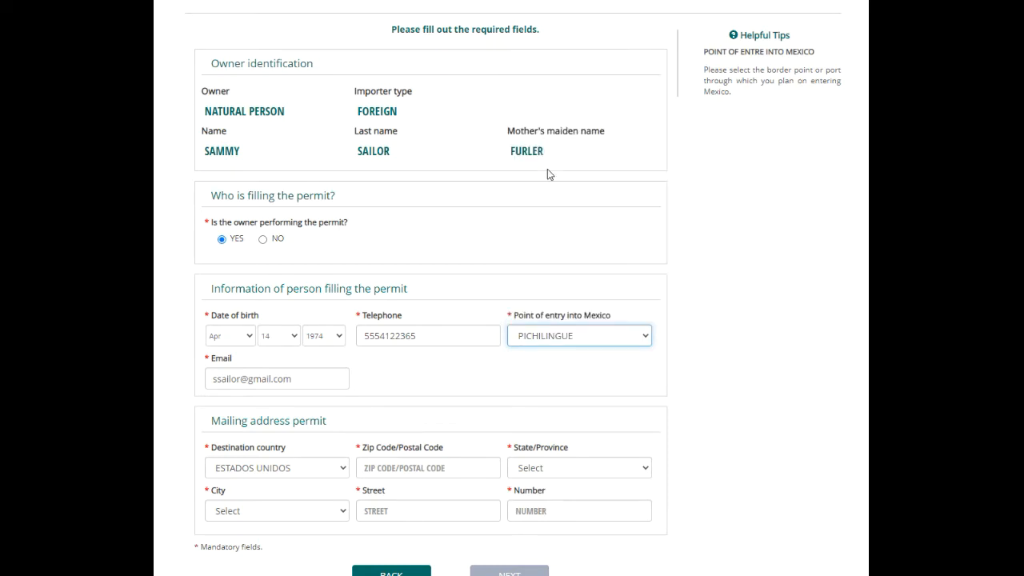
Set the destination country to CANADA, enter the postal code and dismiss the unavailable-code warning
{"action": "left_click", "coordinate": [344, 470]}
{"action": "left_click", "coordinate": [331, 484]}
{"action": "left_click", "coordinate": [384, 468]}
{"action": "type", "text": "T1W1A1"}
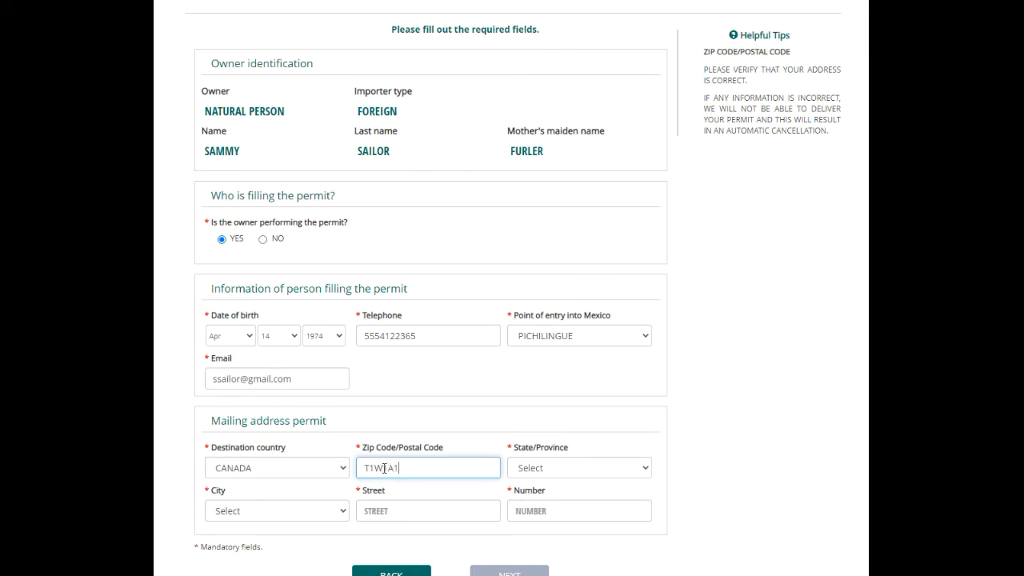
{"action": "key", "text": "Tab"}
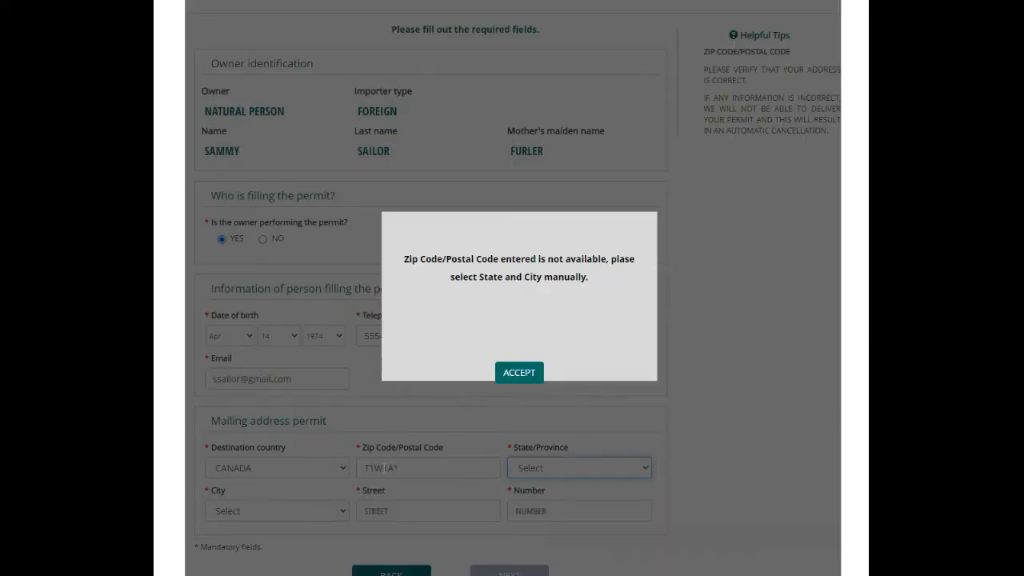
{"action": "left_click", "coordinate": [518, 372]}
Choose ALBERTA as the province and select the mailing address city
{"action": "left_click", "coordinate": [644, 470]}
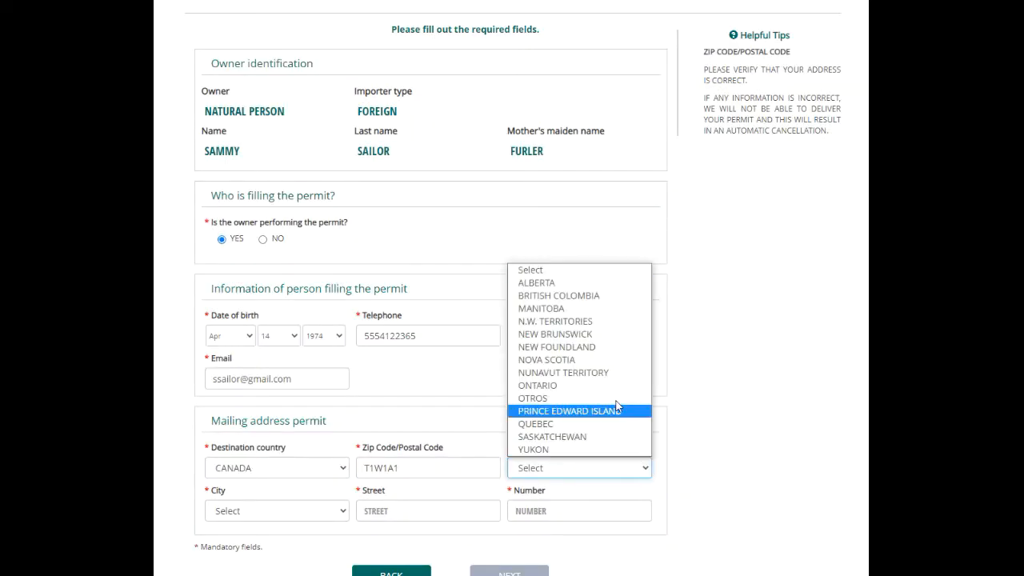
{"action": "left_click", "coordinate": [580, 284]}
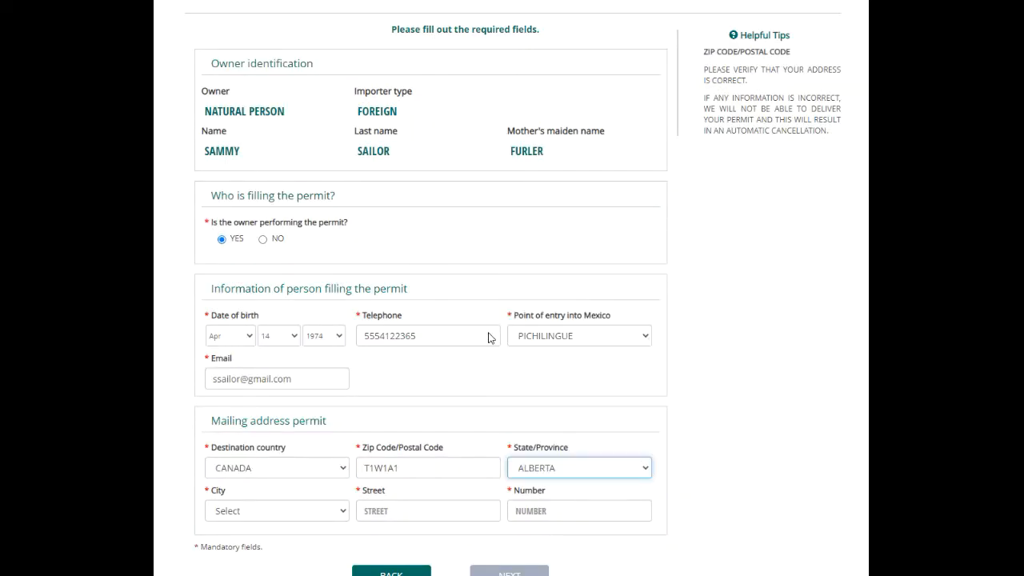
{"action": "left_click", "coordinate": [259, 520]}
{"action": "left_click", "coordinate": [293, 509]}
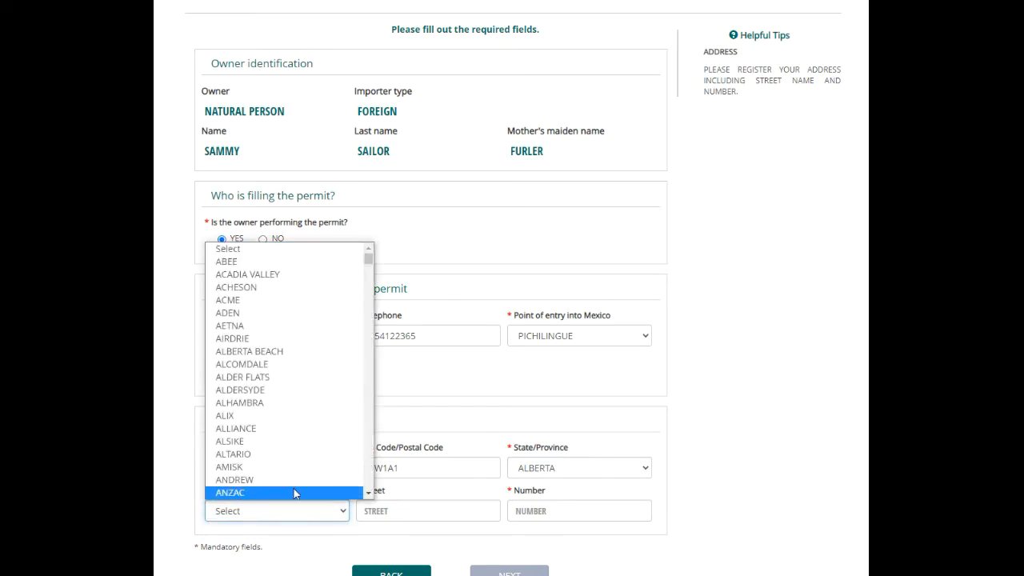
{"action": "scroll", "coordinate": [259, 342], "scroll_direction": "down", "scroll_amount": 10}
{"action": "scroll", "coordinate": [257, 343], "scroll_direction": "down", "scroll_amount": 10}
{"action": "left_click", "coordinate": [256, 392]}
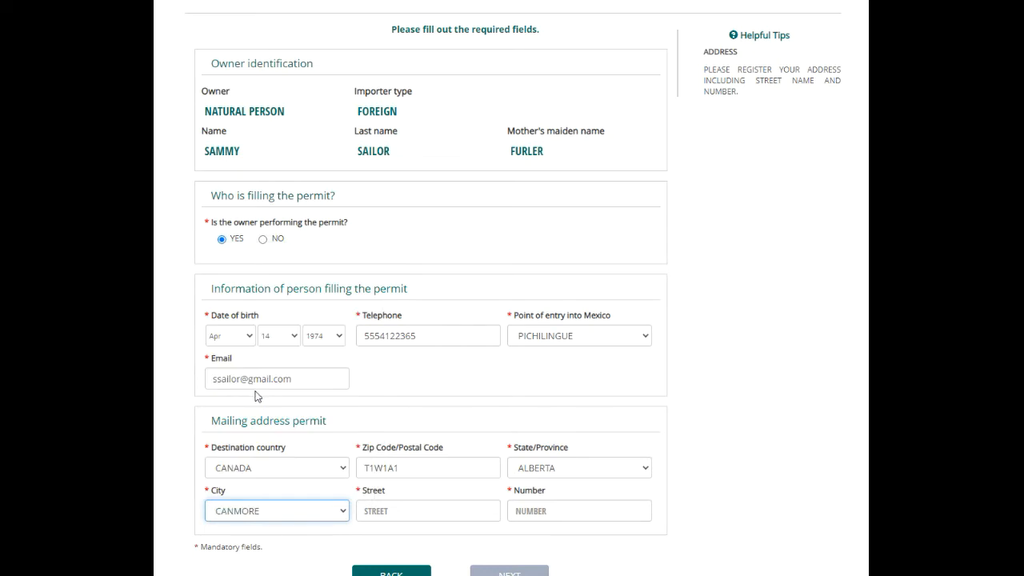
Enter the street name and number, then submit the applicant details
{"action": "left_click", "coordinate": [448, 513]}
{"action": "type", "text": "BE"}
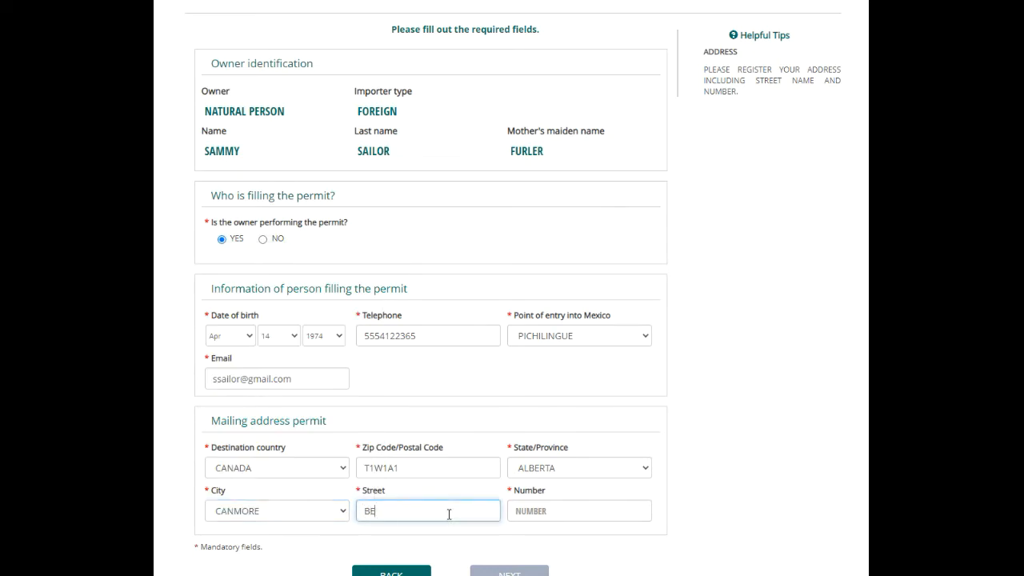
{"action": "type", "text": "AR CROSSING"}
{"action": "key", "text": "Tab"}
{"action": "type", "text": "123"}
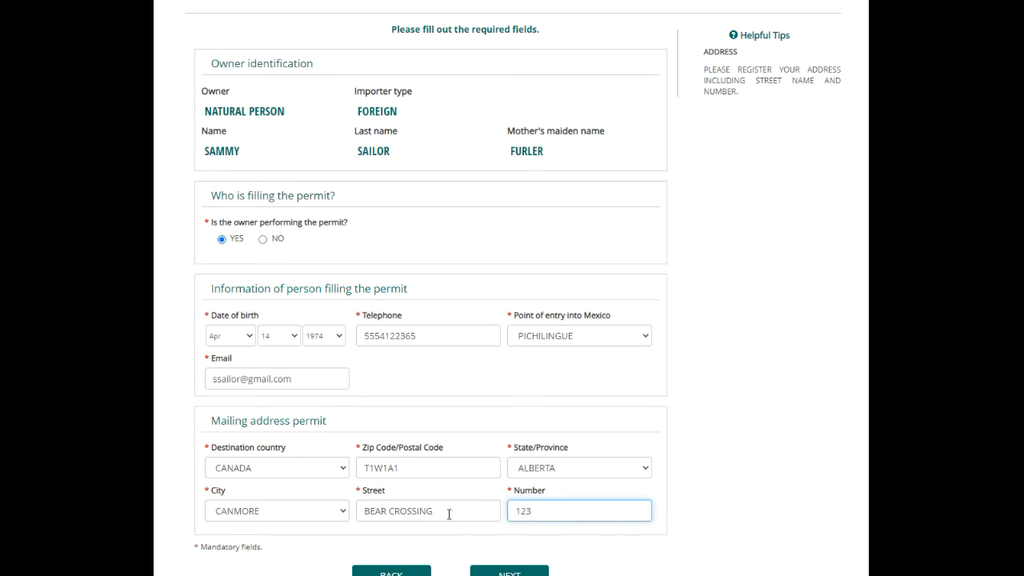
{"action": "scroll", "coordinate": [449, 515], "scroll_direction": "down", "scroll_amount": 1}
{"action": "left_click", "coordinate": [493, 500]}
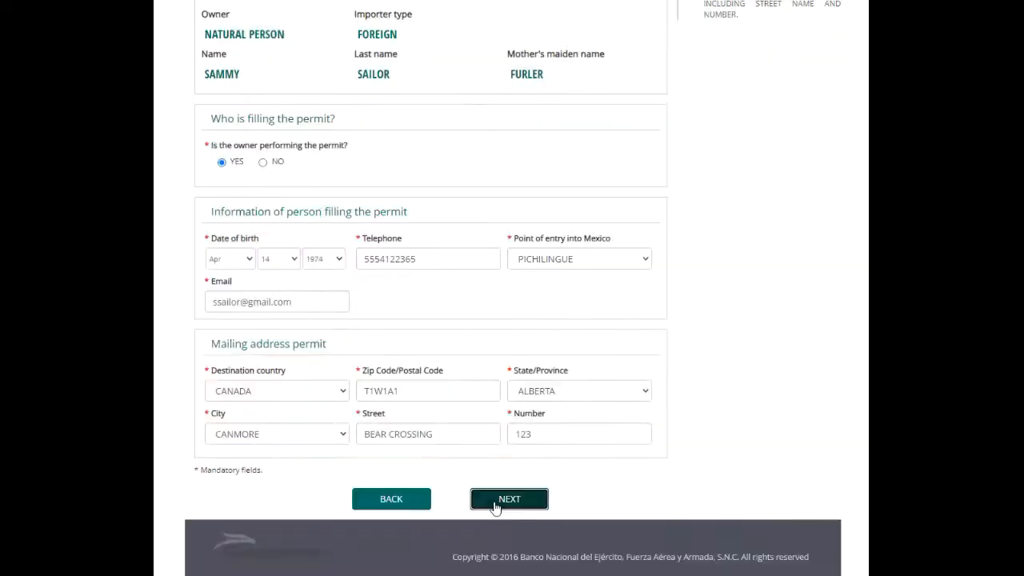
Enter MOUNTAIN SEAESTA as the boat's name
{"action": "scroll", "coordinate": [348, 182], "scroll_direction": "up", "scroll_amount": 1}
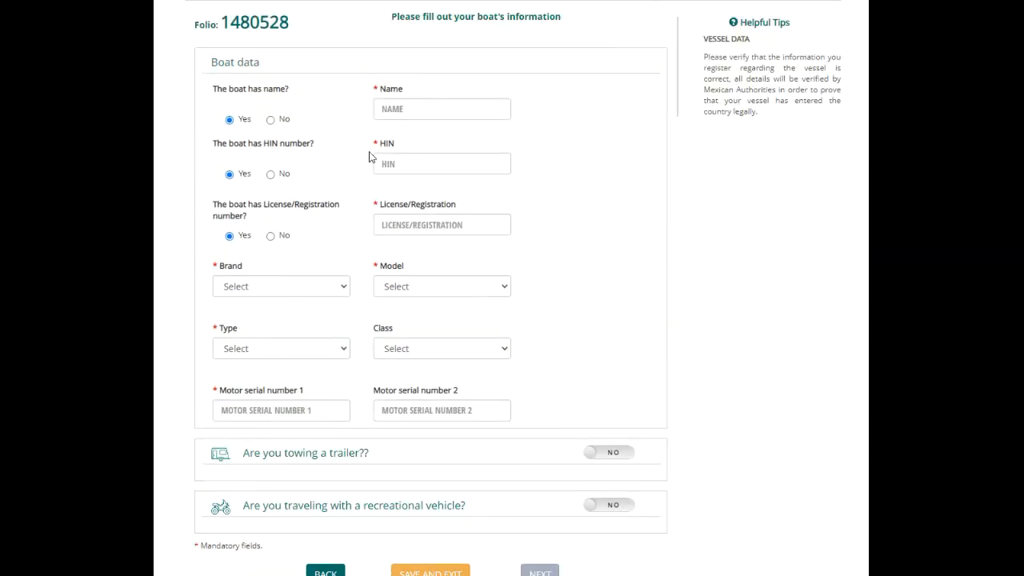
{"action": "left_click", "coordinate": [421, 109]}
{"action": "type", "text": "MOUNTAIN SEAESTA"}
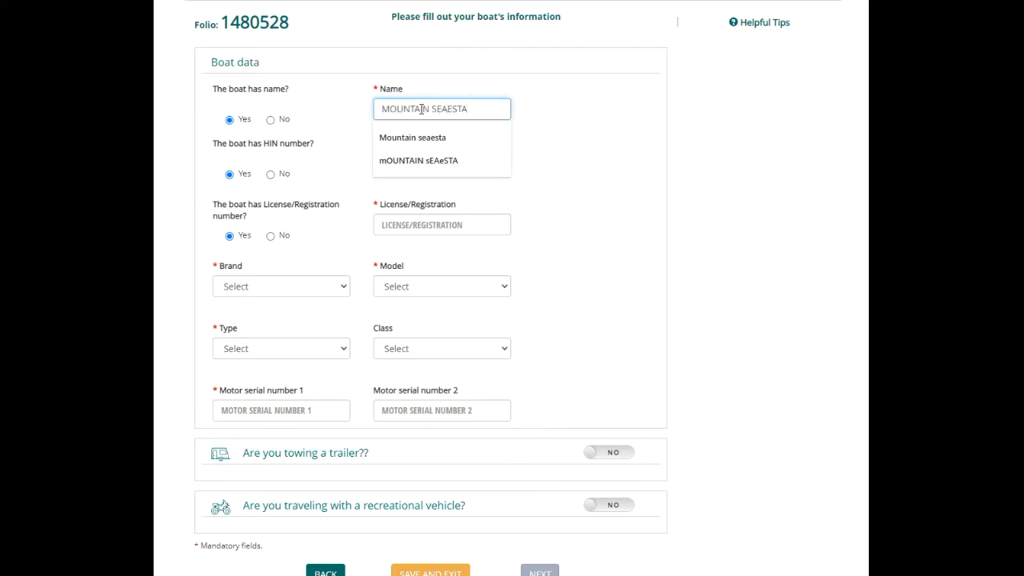
{"action": "key", "text": "Tab"}
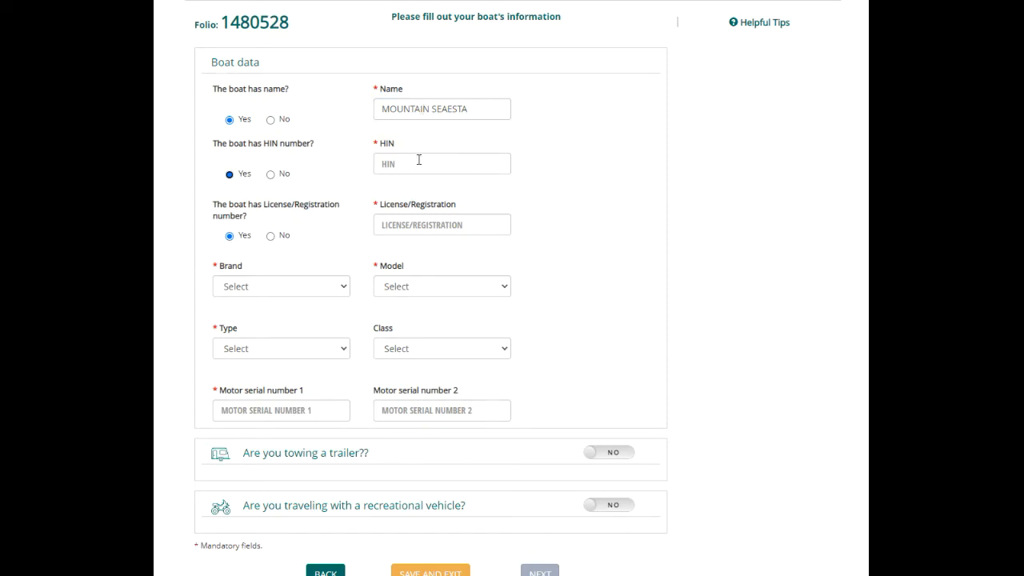
{"action": "left_click", "coordinate": [418, 164]}
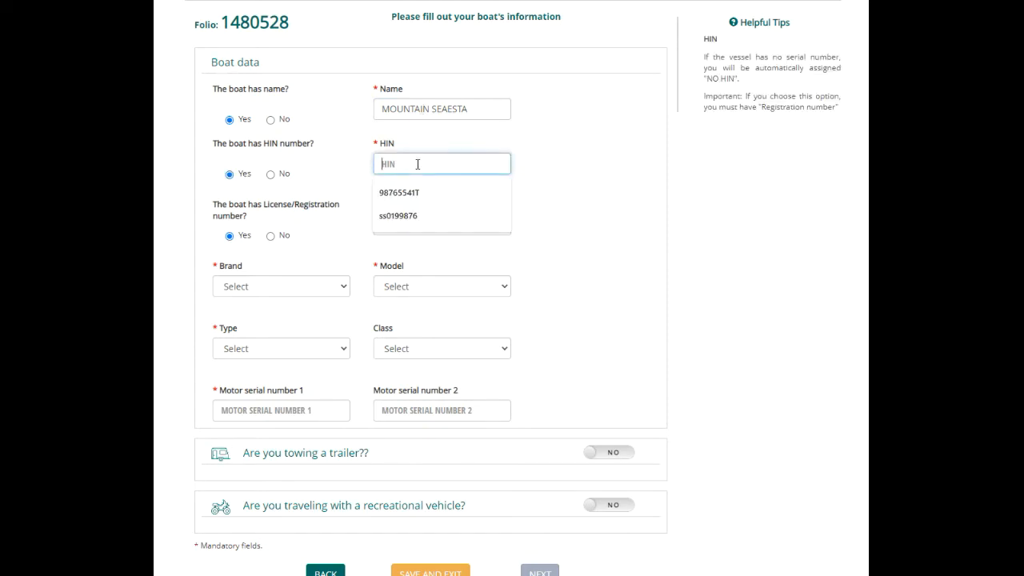
{"action": "left_click", "coordinate": [499, 141]}
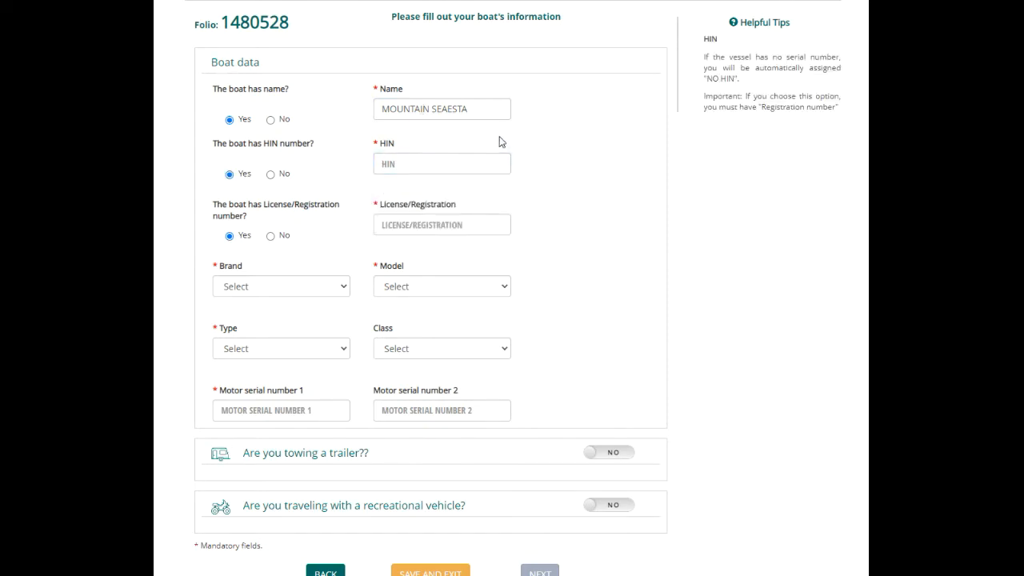
{"action": "left_click", "coordinate": [438, 162]}
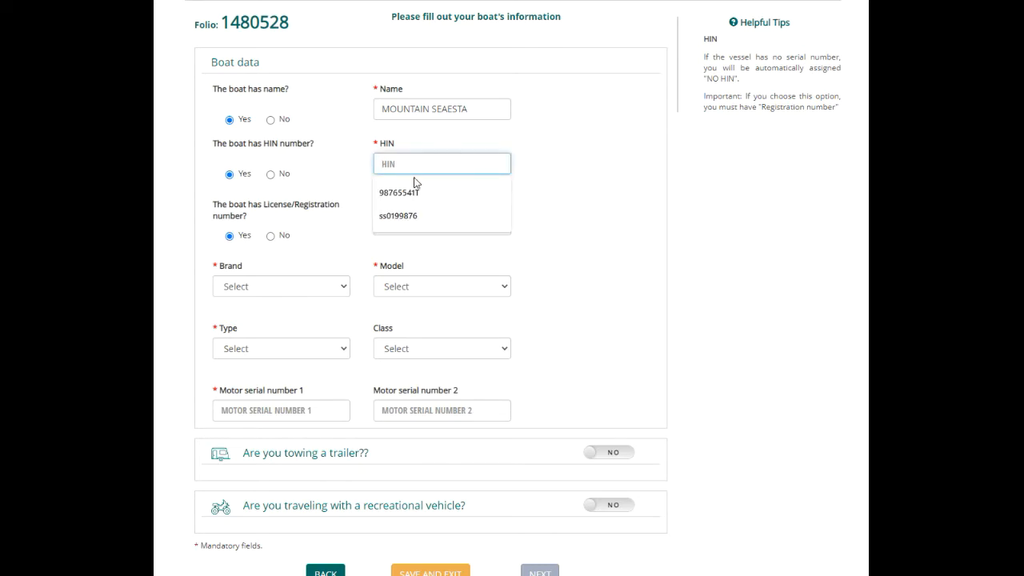
{"action": "left_click", "coordinate": [404, 193]}
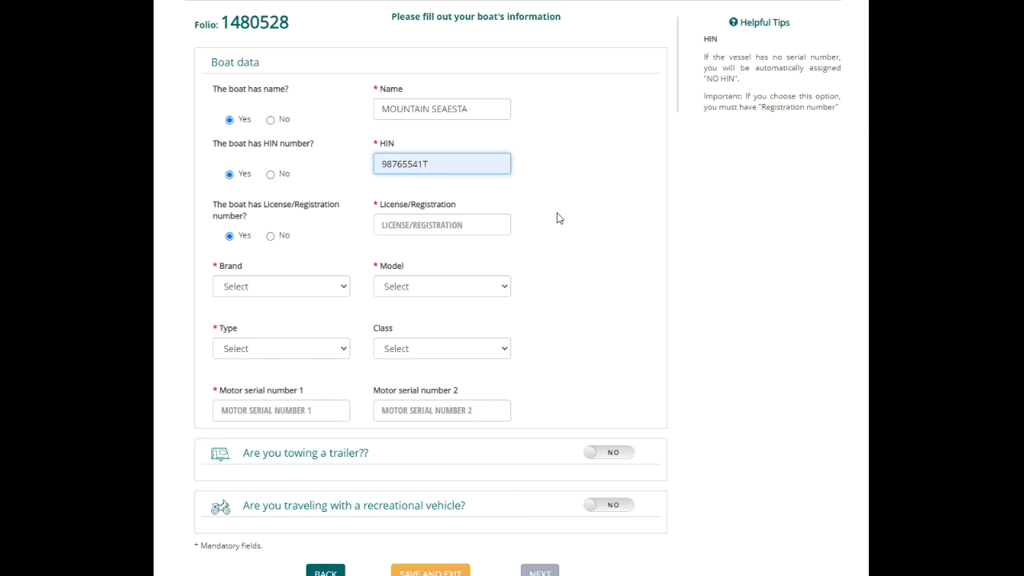
{"action": "left_click", "coordinate": [460, 224]}
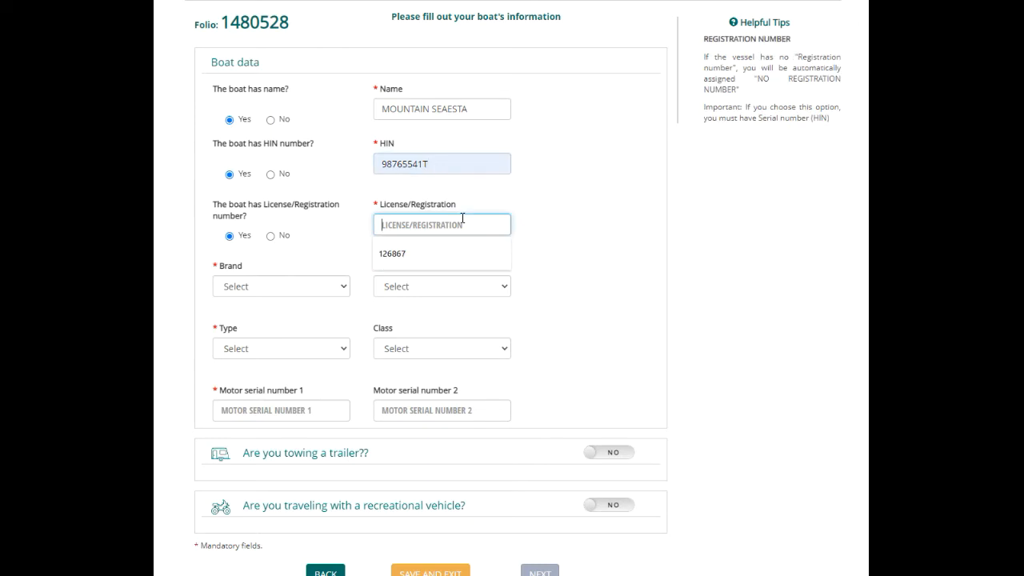
{"action": "left_click", "coordinate": [402, 254]}
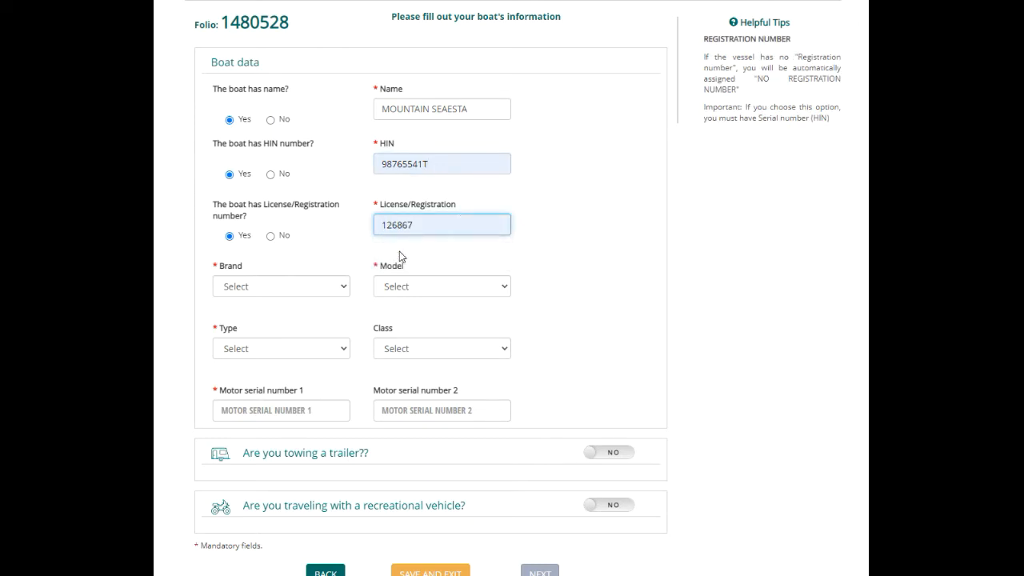
Set the boat brand to OTHER with TASWELL as the other brand, model year 1993
{"action": "left_click", "coordinate": [316, 288]}
{"action": "scroll", "coordinate": [318, 176], "scroll_direction": "down", "scroll_amount": 12}
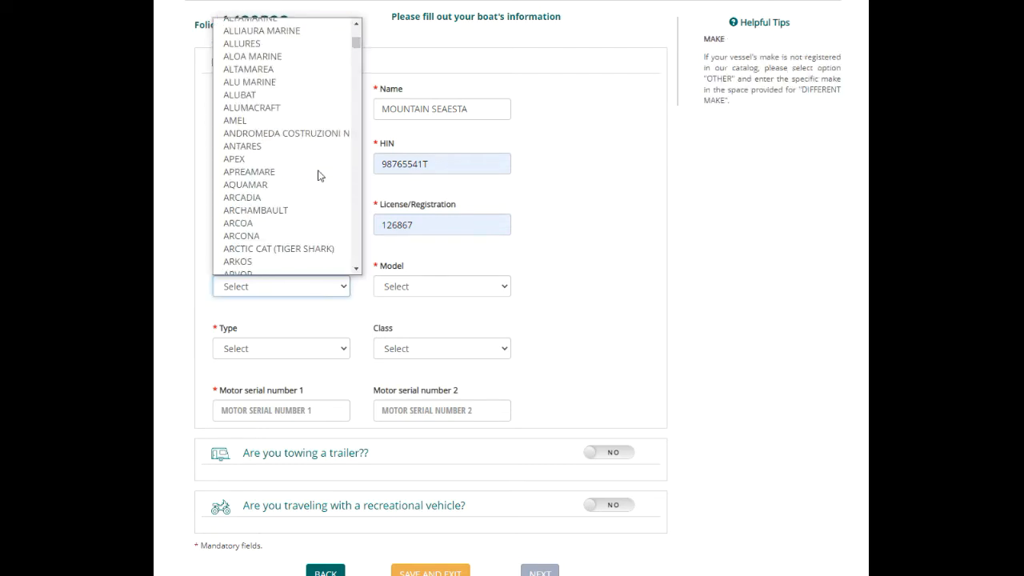
{"action": "scroll", "coordinate": [317, 176], "scroll_direction": "down", "scroll_amount": 20}
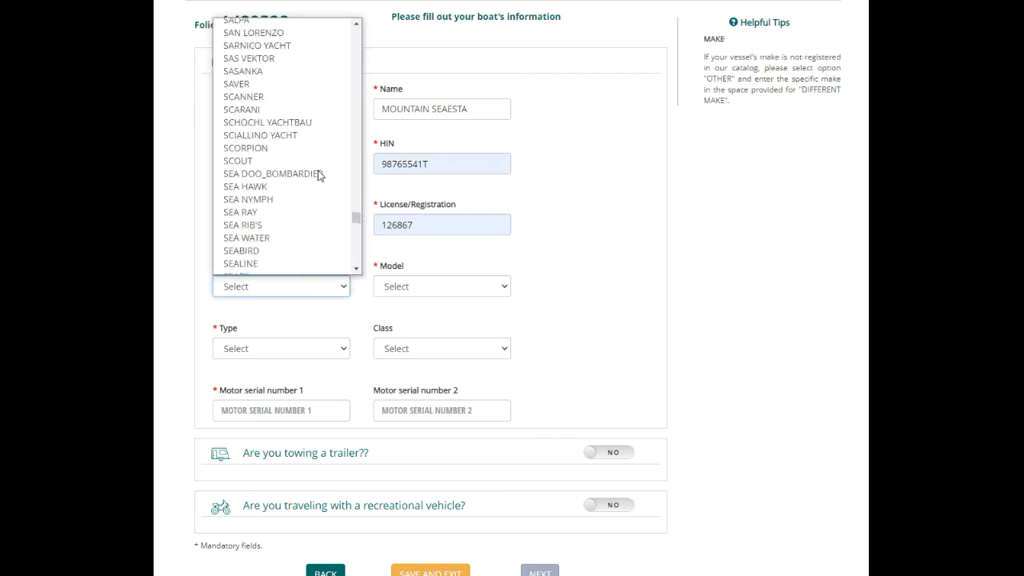
{"action": "left_click", "coordinate": [263, 270]}
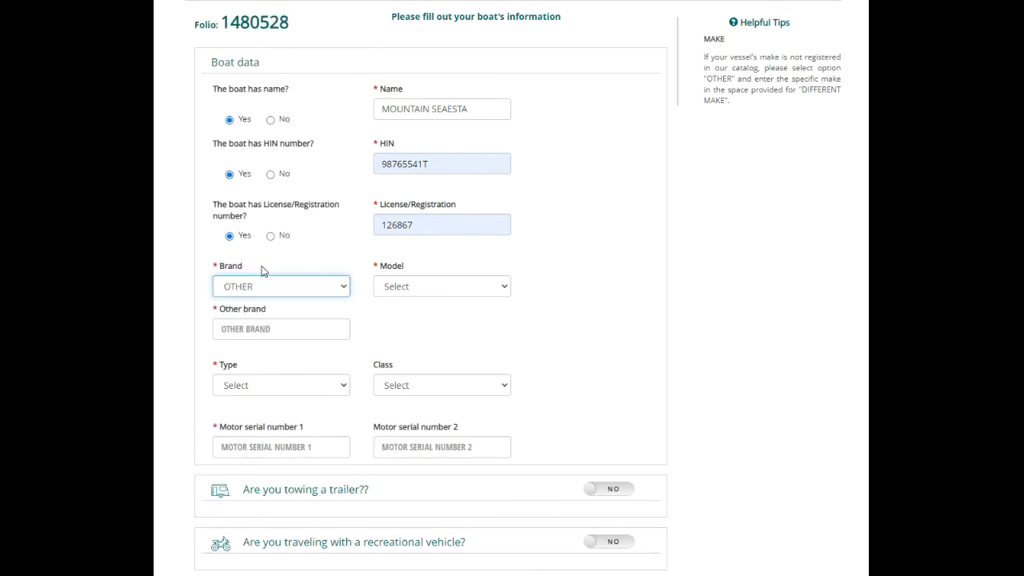
{"action": "left_click", "coordinate": [252, 329]}
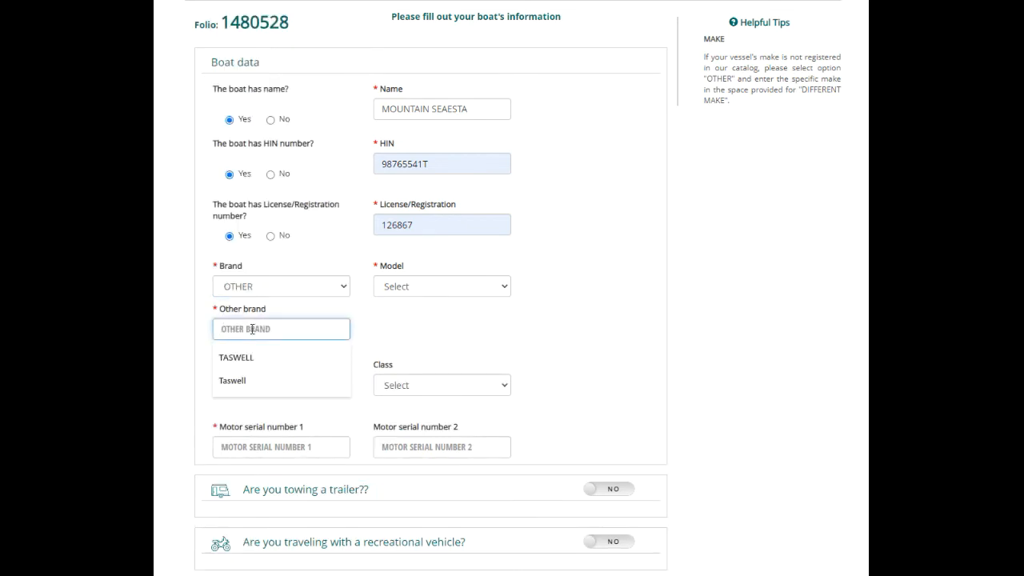
{"action": "left_click", "coordinate": [242, 357]}
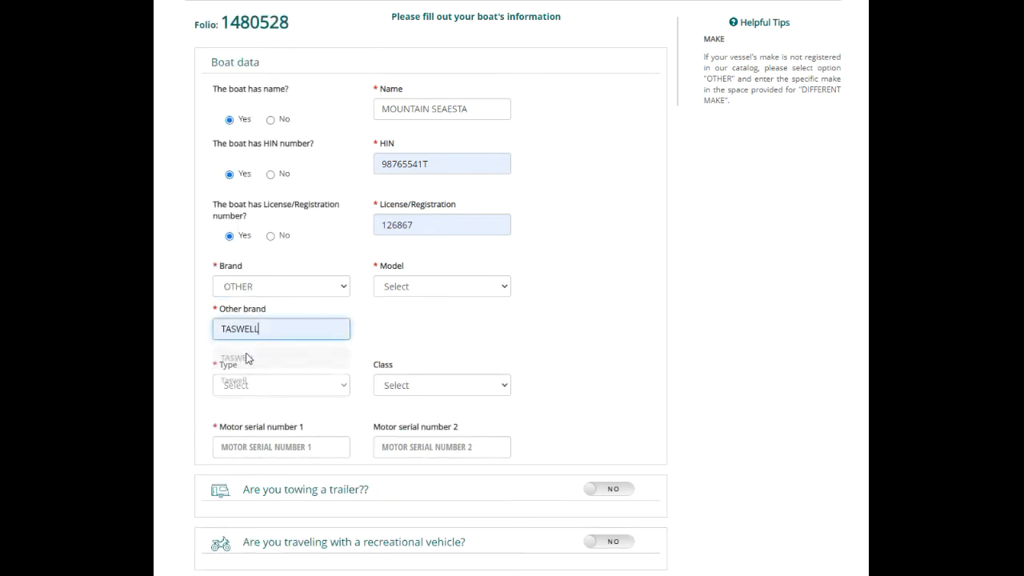
{"action": "left_click", "coordinate": [458, 289]}
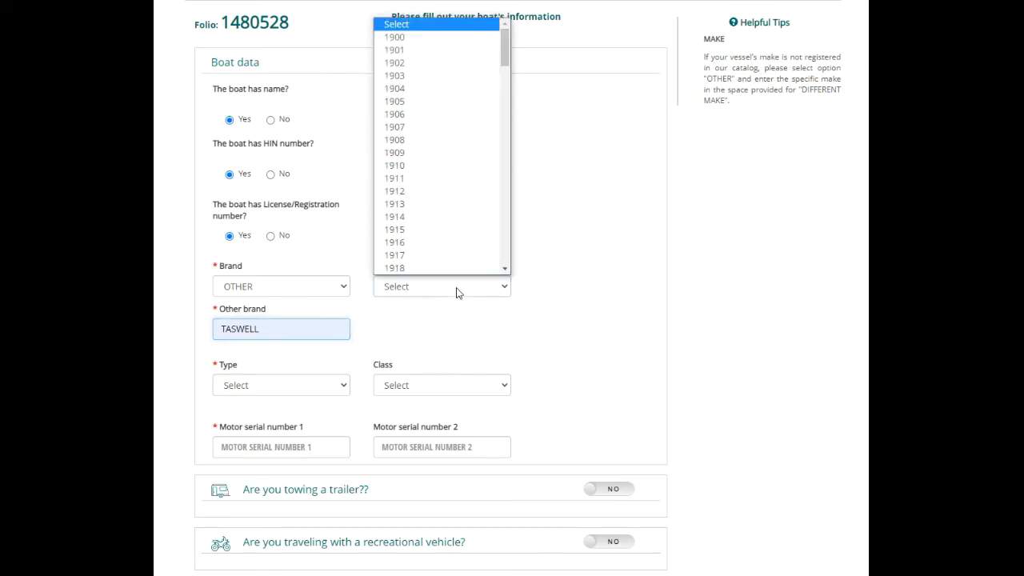
{"action": "scroll", "coordinate": [457, 197], "scroll_direction": "down", "scroll_amount": 15}
{"action": "scroll", "coordinate": [457, 196], "scroll_direction": "down", "scroll_amount": 3}
{"action": "scroll", "coordinate": [457, 196], "scroll_direction": "up", "scroll_amount": 7}
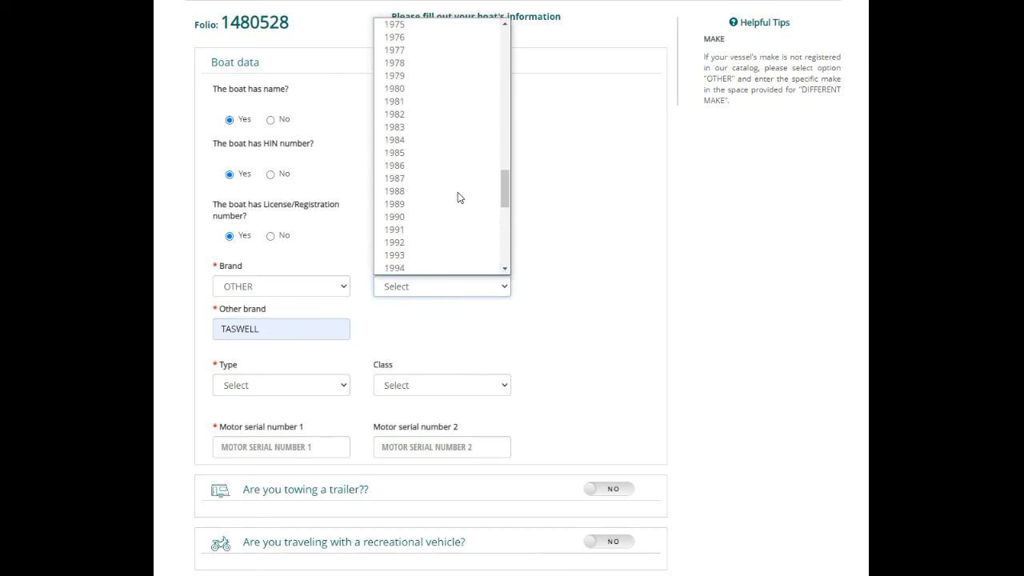
{"action": "scroll", "coordinate": [458, 197], "scroll_direction": "down", "scroll_amount": 4}
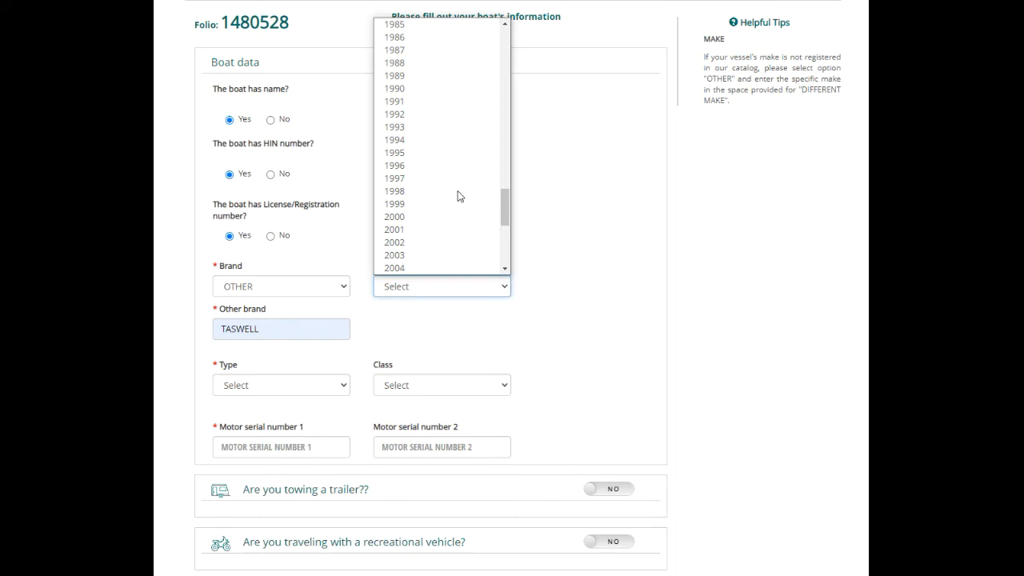
{"action": "left_click", "coordinate": [428, 138]}
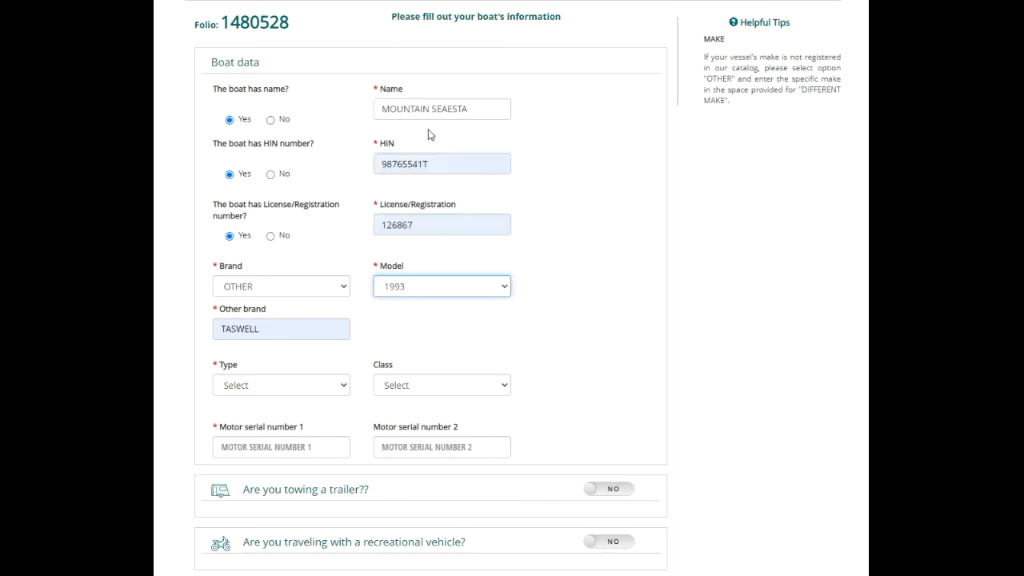
Set type SAILBOAT, class RECREATIONAL - SPORT, and motor serial number 1 to BNVK889
{"action": "left_click", "coordinate": [344, 385]}
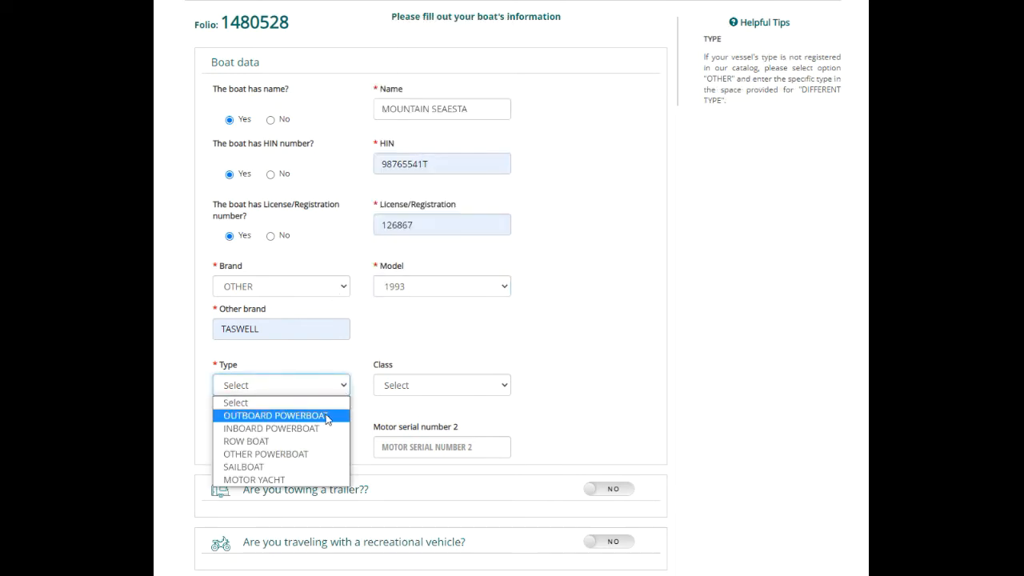
{"action": "left_click", "coordinate": [304, 467]}
{"action": "left_click", "coordinate": [437, 386]}
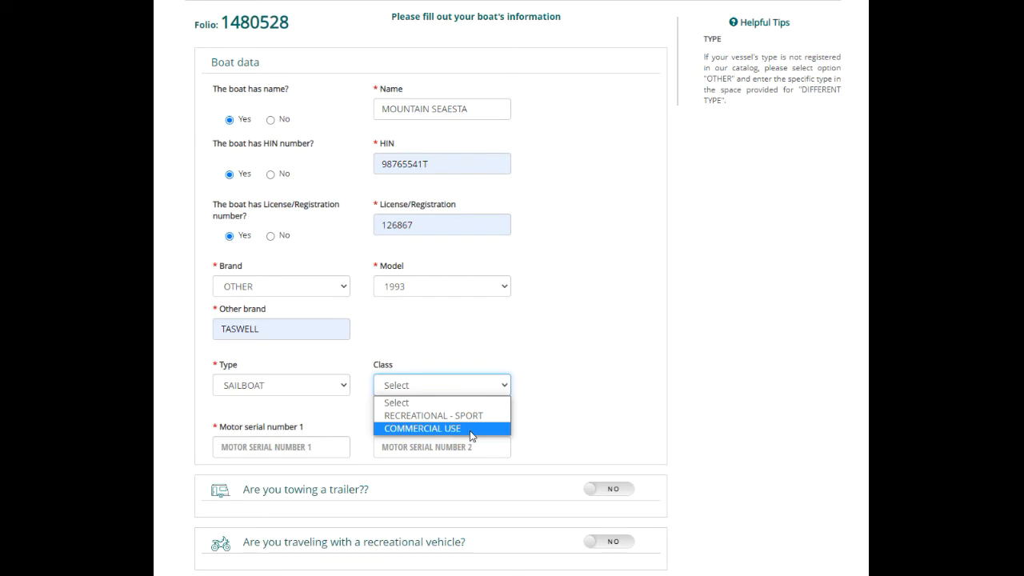
{"action": "left_click", "coordinate": [468, 415]}
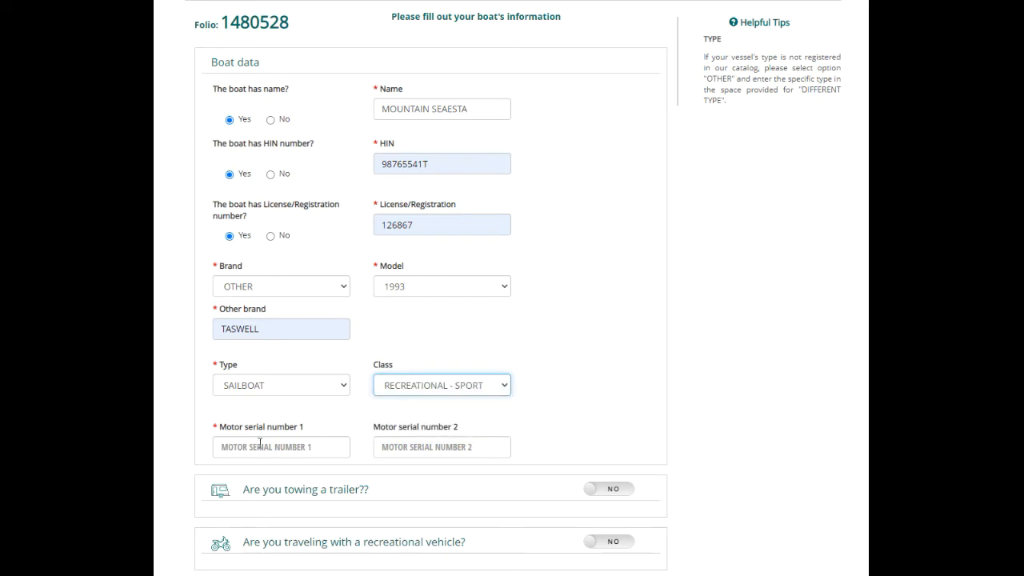
{"action": "left_click", "coordinate": [260, 446]}
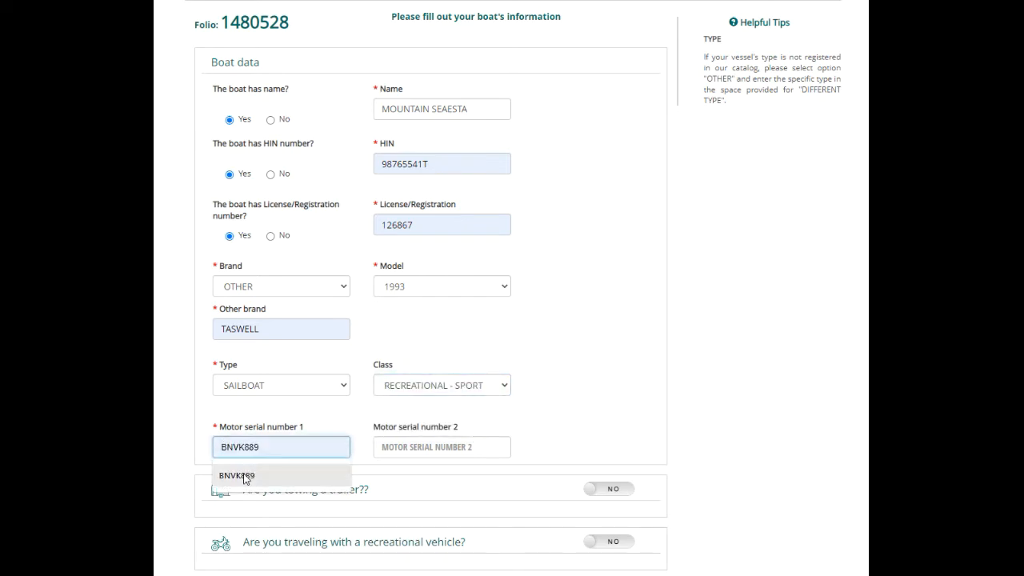
{"action": "left_click", "coordinate": [245, 476]}
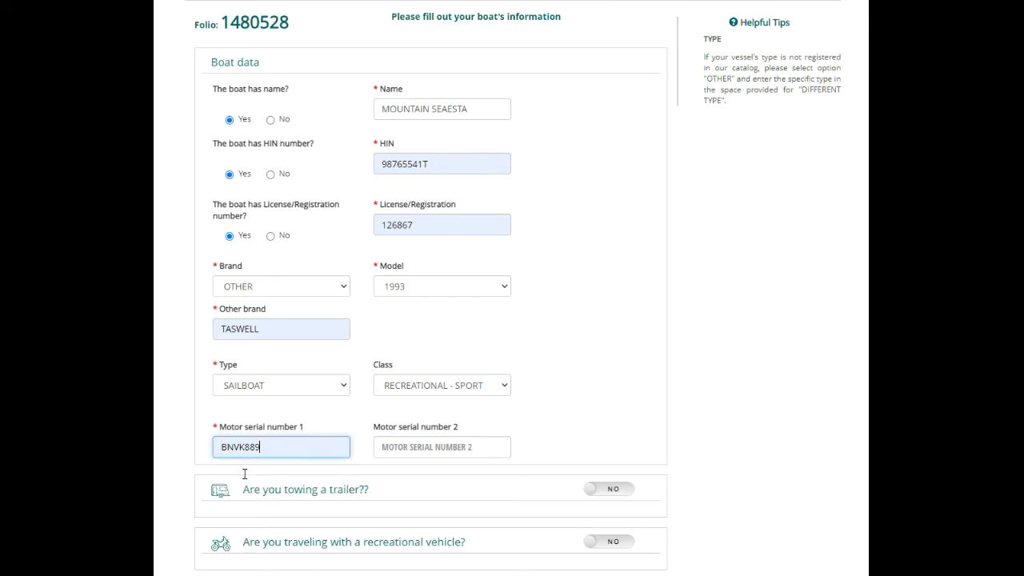
{"action": "left_click", "coordinate": [580, 391]}
{"action": "scroll", "coordinate": [582, 392], "scroll_direction": "down", "scroll_amount": 2}
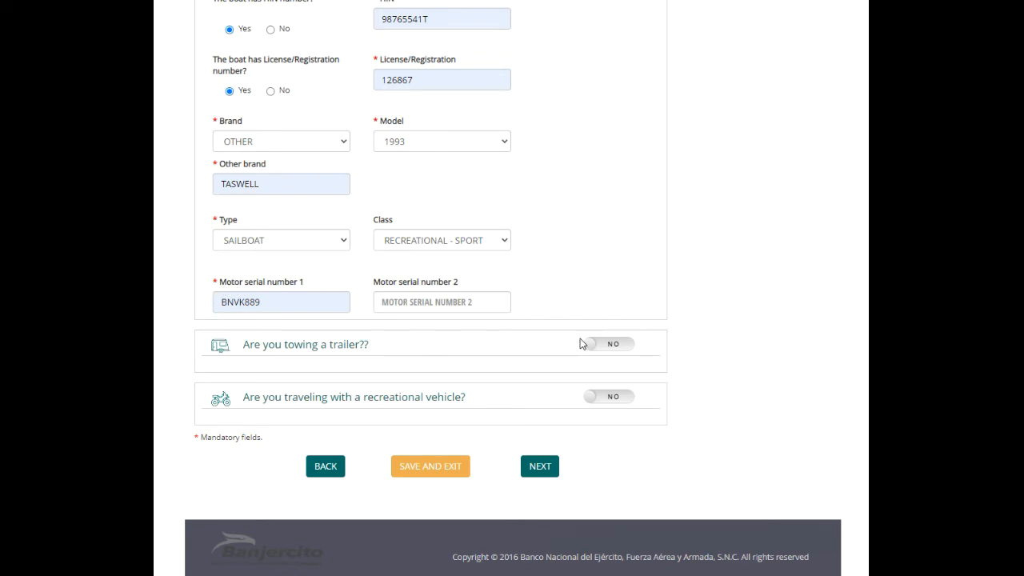
Briefly answer yes to towing a trailer, revert it to no, then answer yes to a recreational vehicle
{"action": "left_click", "coordinate": [623, 351]}
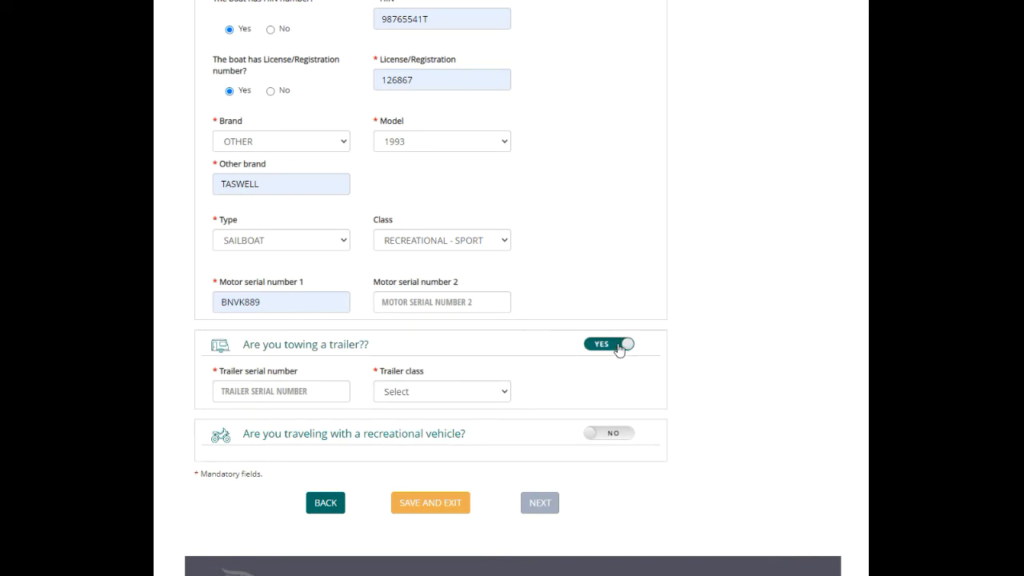
{"action": "left_click", "coordinate": [504, 390]}
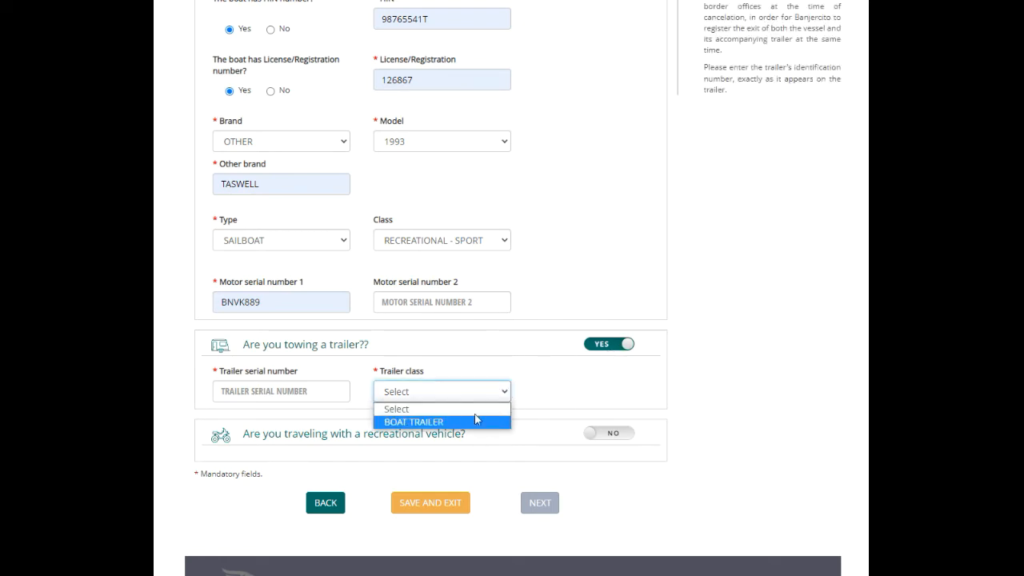
{"action": "left_click", "coordinate": [574, 392]}
{"action": "left_click", "coordinate": [592, 353]}
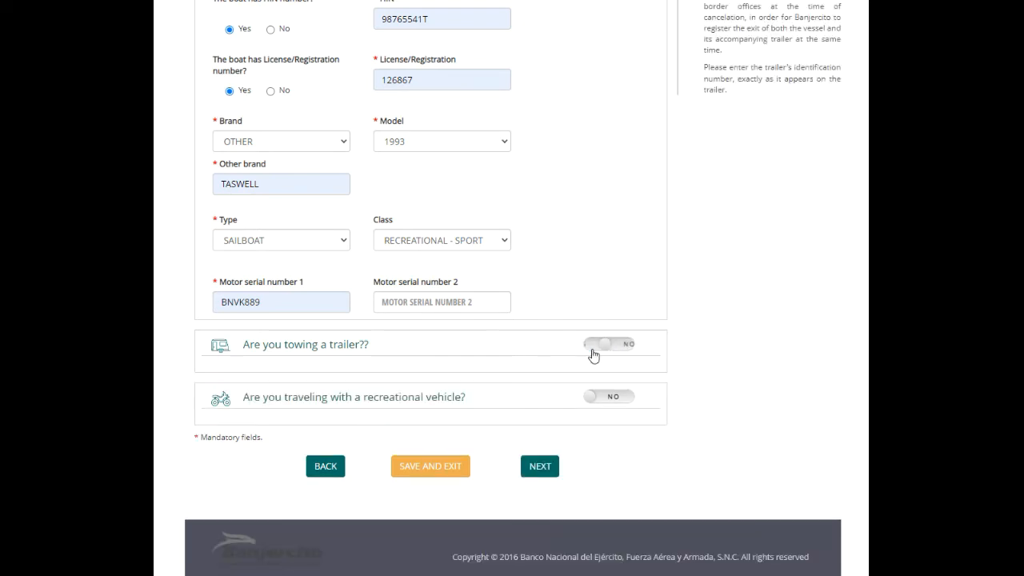
{"action": "left_click", "coordinate": [605, 395]}
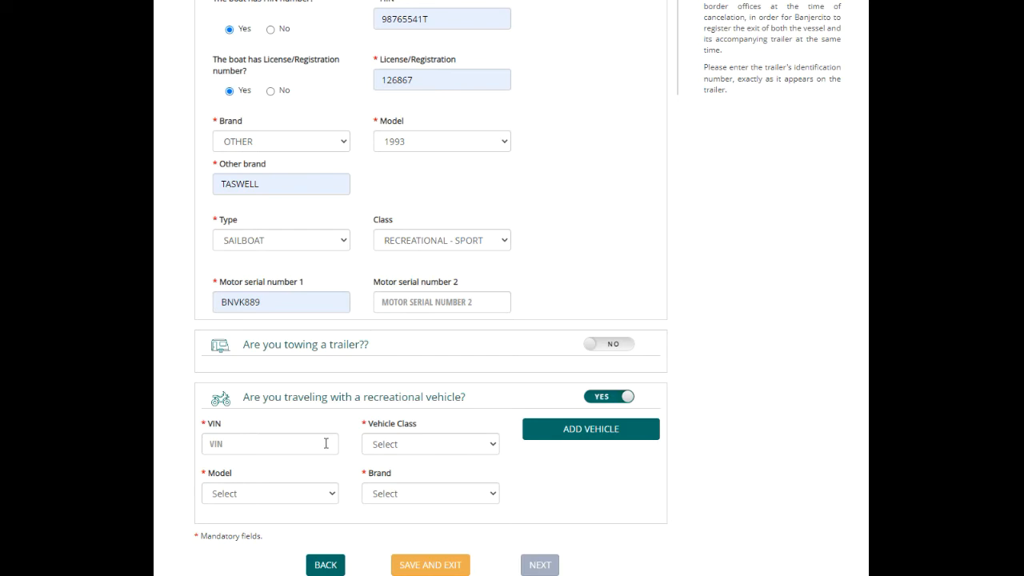
Enter the recreational vehicle's VIN 981234, class boat or yacht under 4.5 m, and model year 2010
{"action": "left_click", "coordinate": [326, 443]}
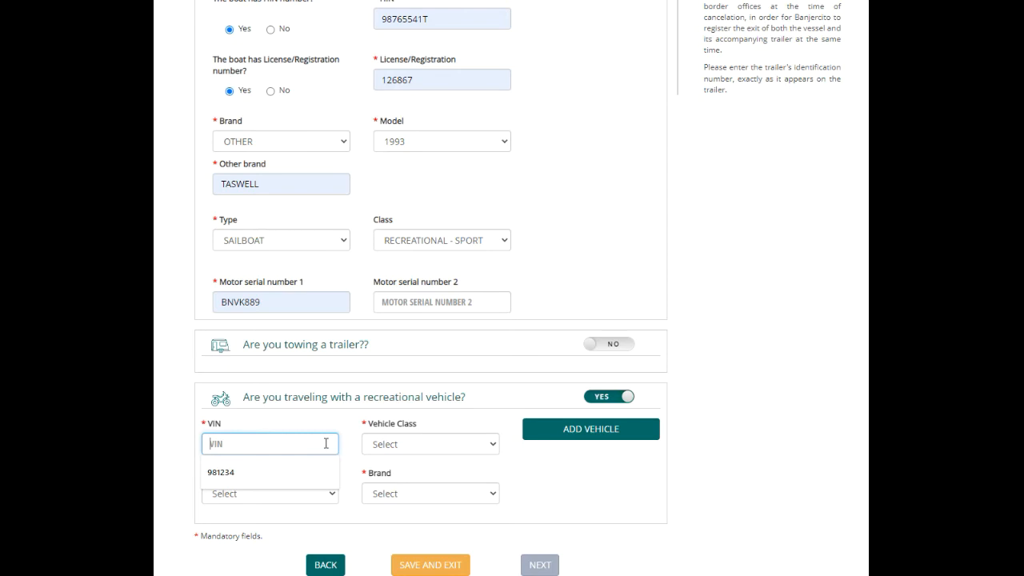
{"action": "left_click", "coordinate": [300, 478]}
{"action": "left_click", "coordinate": [389, 445]}
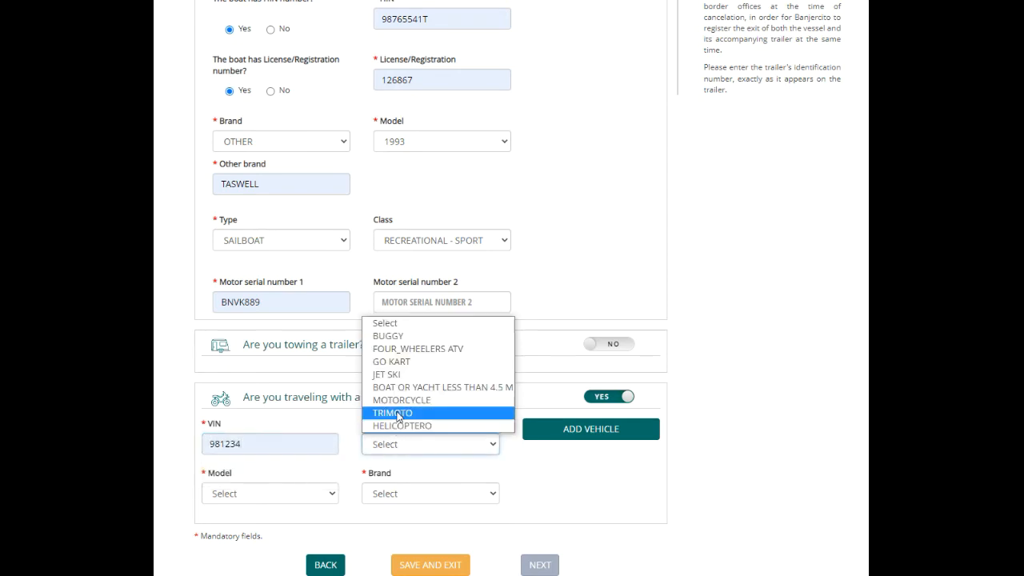
{"action": "left_click", "coordinate": [402, 388]}
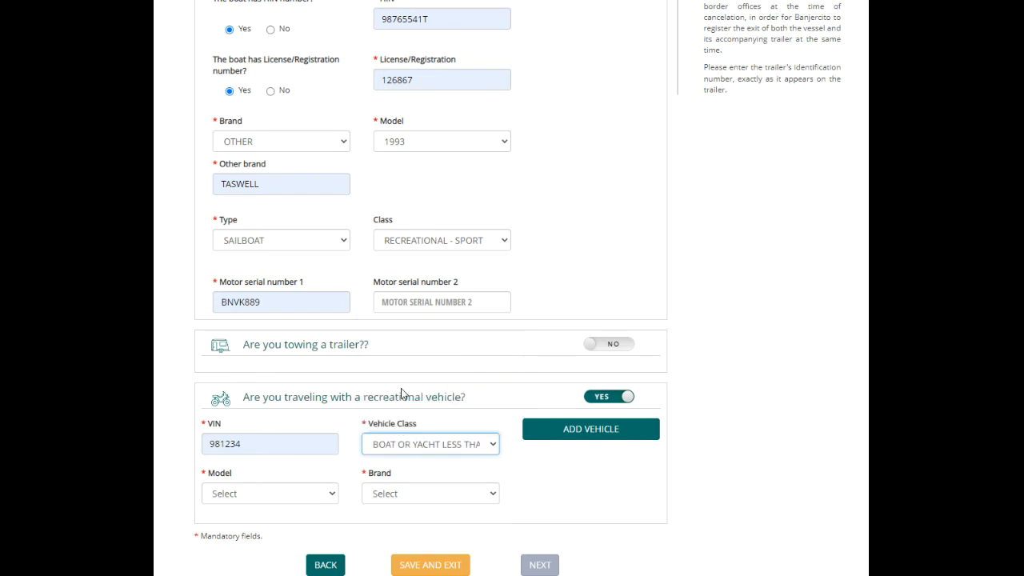
{"action": "left_click", "coordinate": [328, 494]}
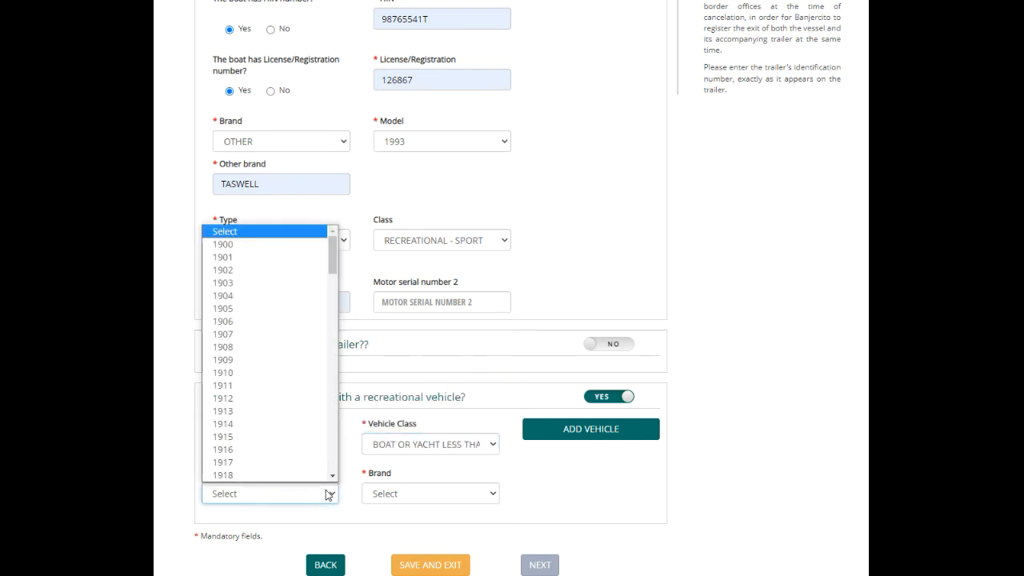
{"action": "left_click_drag", "start_coordinate": [333, 257], "coordinate": [312, 426]}
{"action": "scroll", "coordinate": [312, 425], "scroll_direction": "down", "scroll_amount": 5}
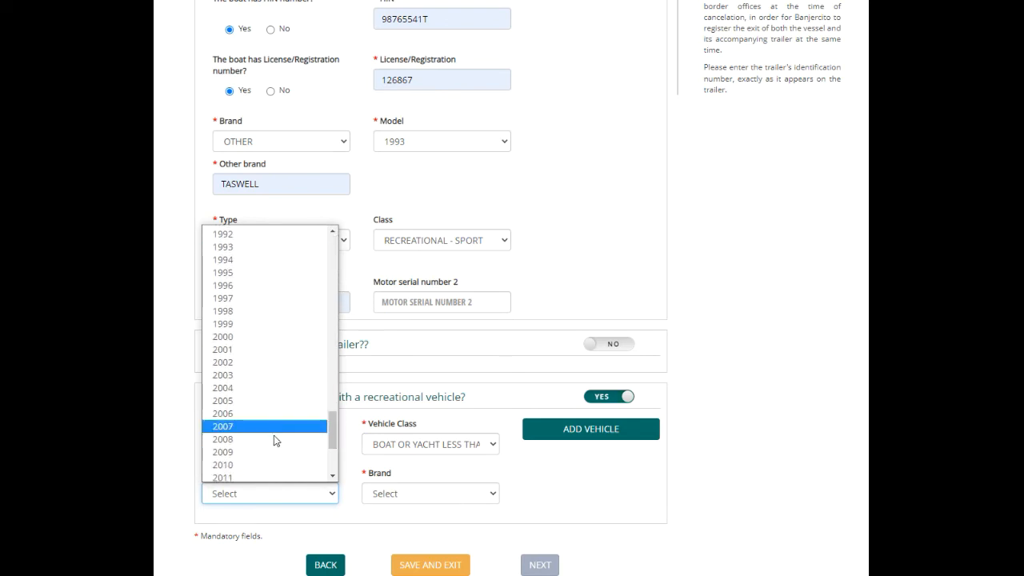
{"action": "left_click", "coordinate": [273, 464]}
Set the vehicle brand to OTHER with brand ACHILLES and submit the boat details
{"action": "left_click", "coordinate": [407, 493]}
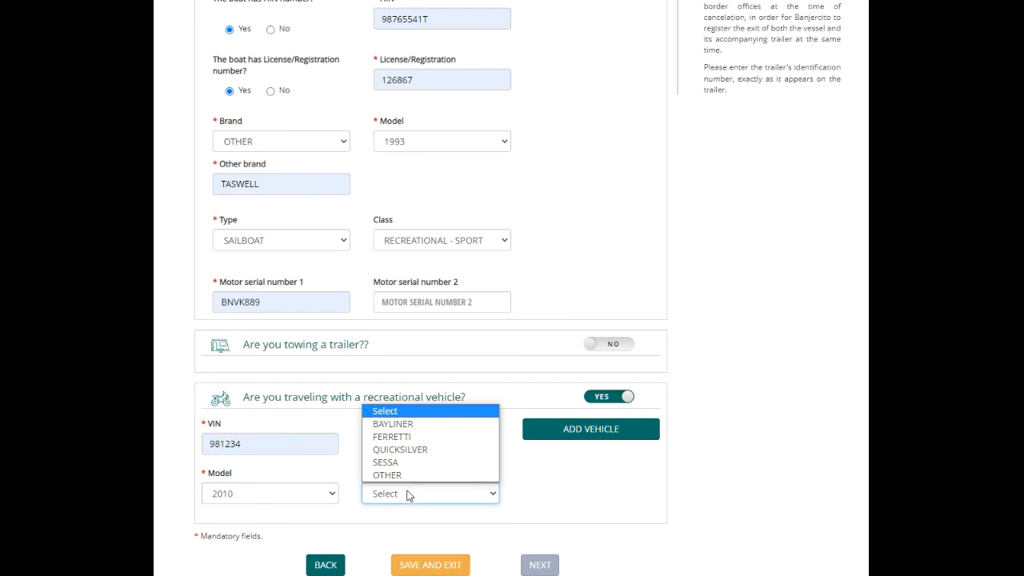
{"action": "left_click", "coordinate": [401, 475]}
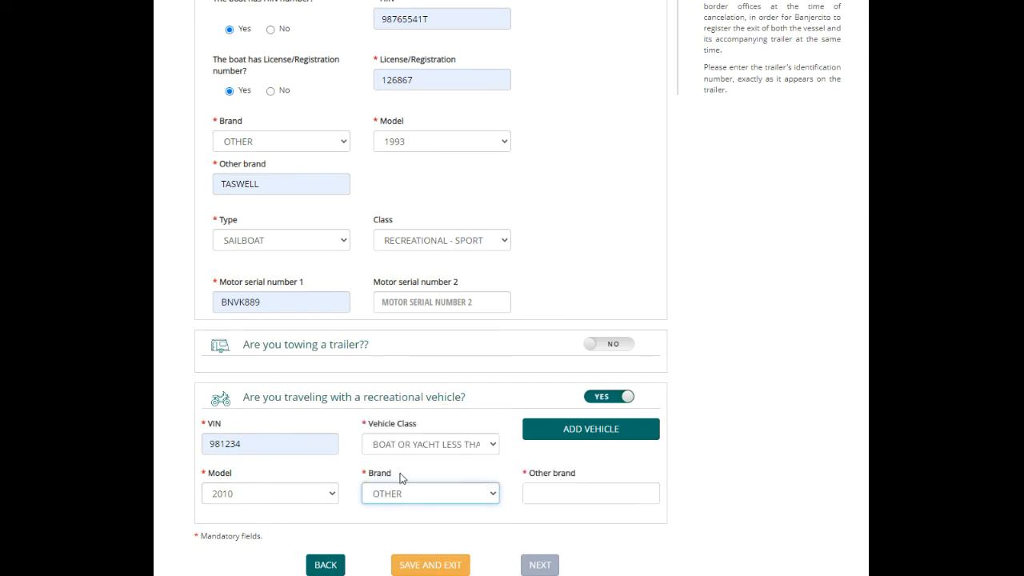
{"action": "left_click", "coordinate": [550, 490]}
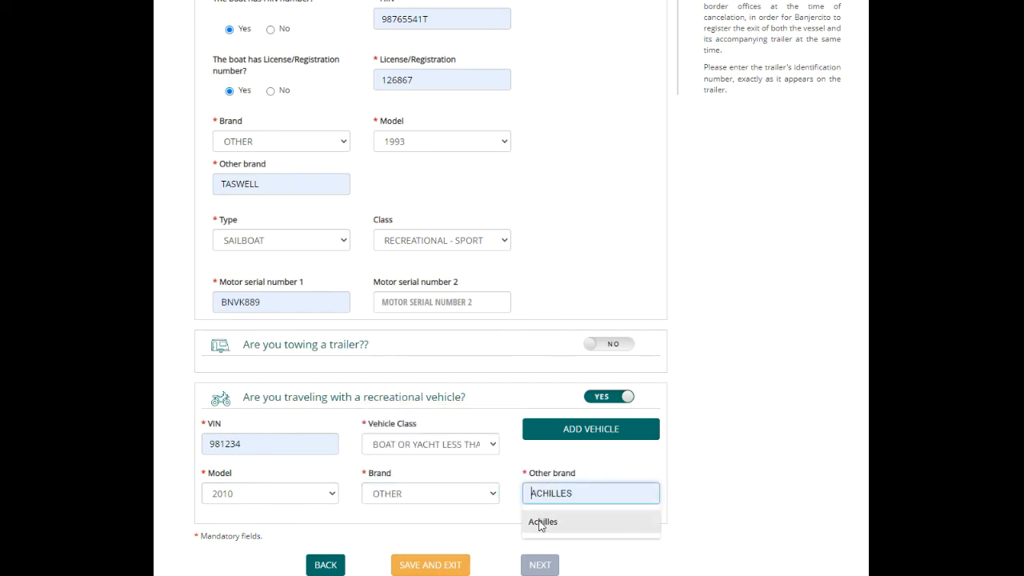
{"action": "left_click", "coordinate": [541, 522]}
{"action": "left_click", "coordinate": [682, 447]}
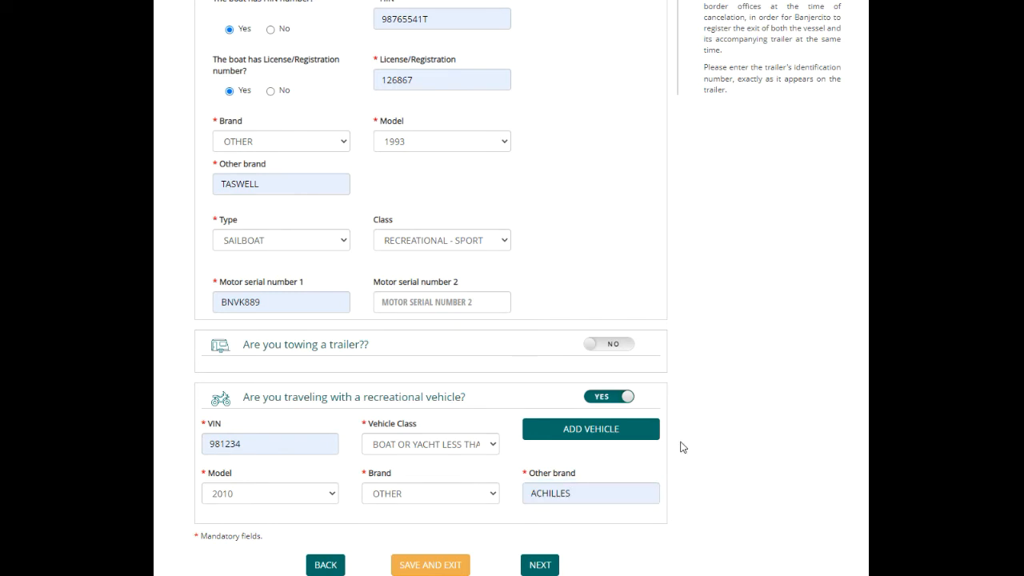
{"action": "scroll", "coordinate": [682, 447], "scroll_direction": "down", "scroll_amount": 2}
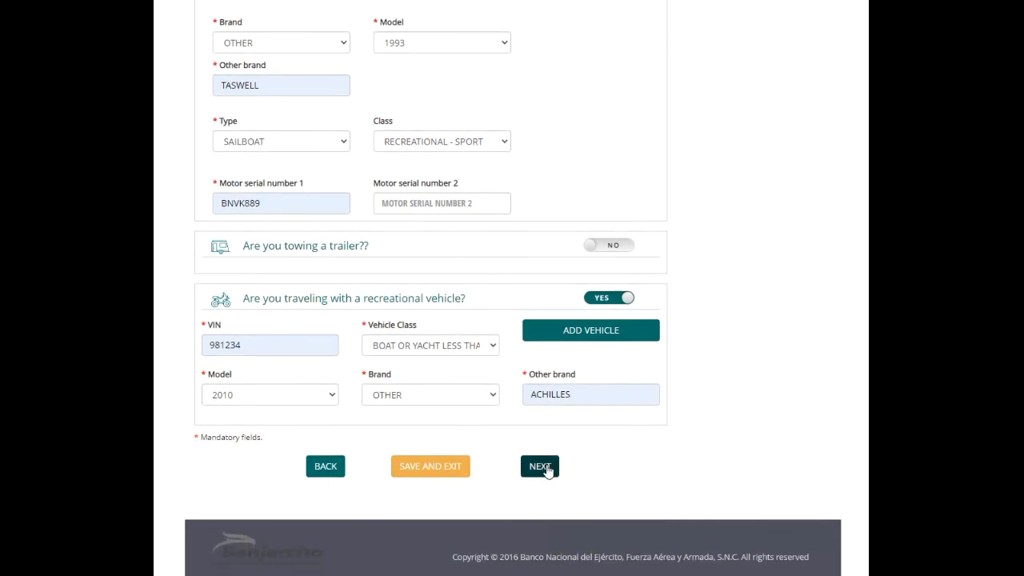
{"action": "left_click", "coordinate": [541, 466]}
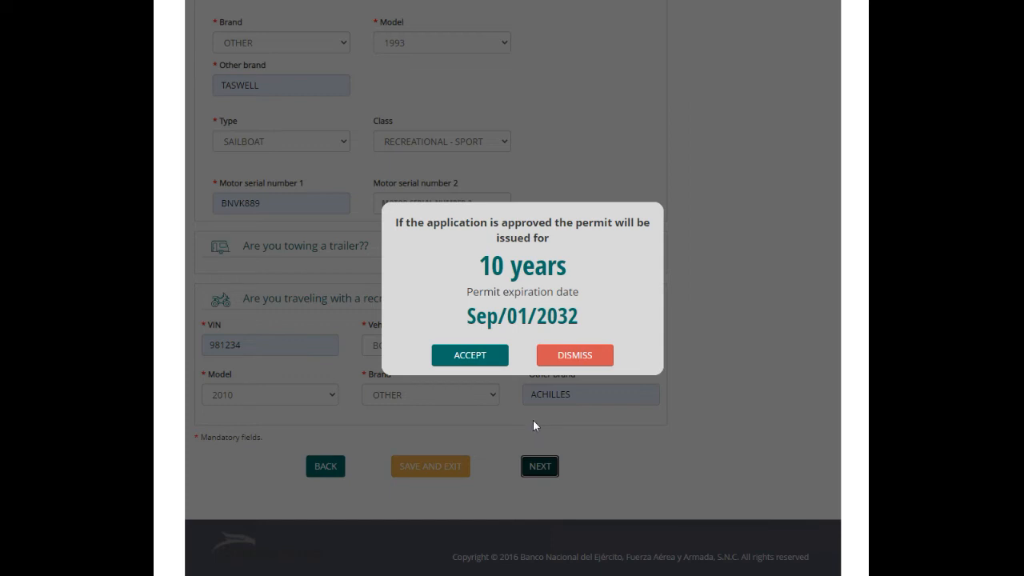
Accept the 10-year permit term expiring Sep/01/2032
{"action": "left_click", "coordinate": [474, 357]}
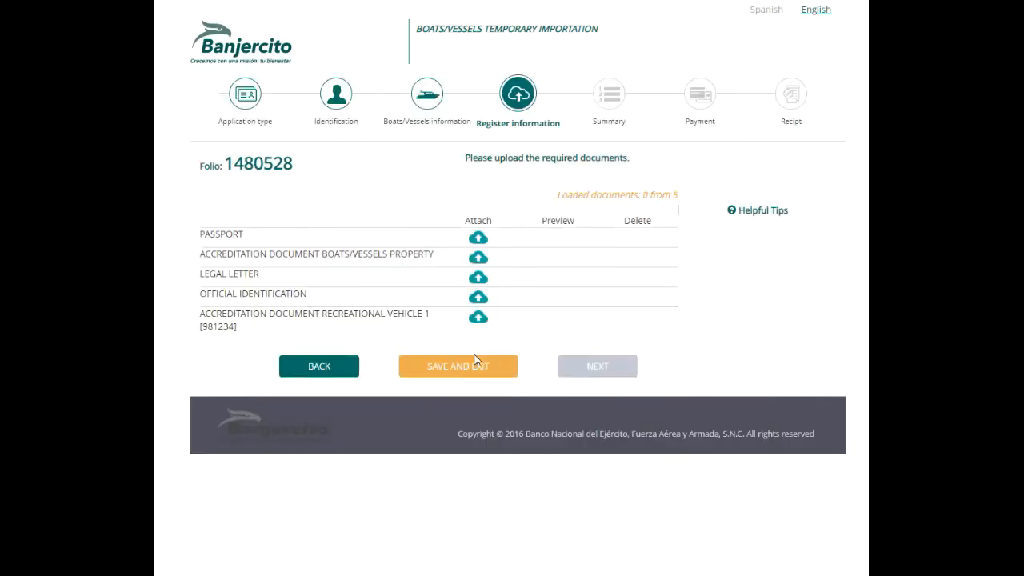
Upload the passport PDF and MountainSeaEsta-Registration.pdf as boat ownership proof
{"action": "left_click", "coordinate": [478, 237]}
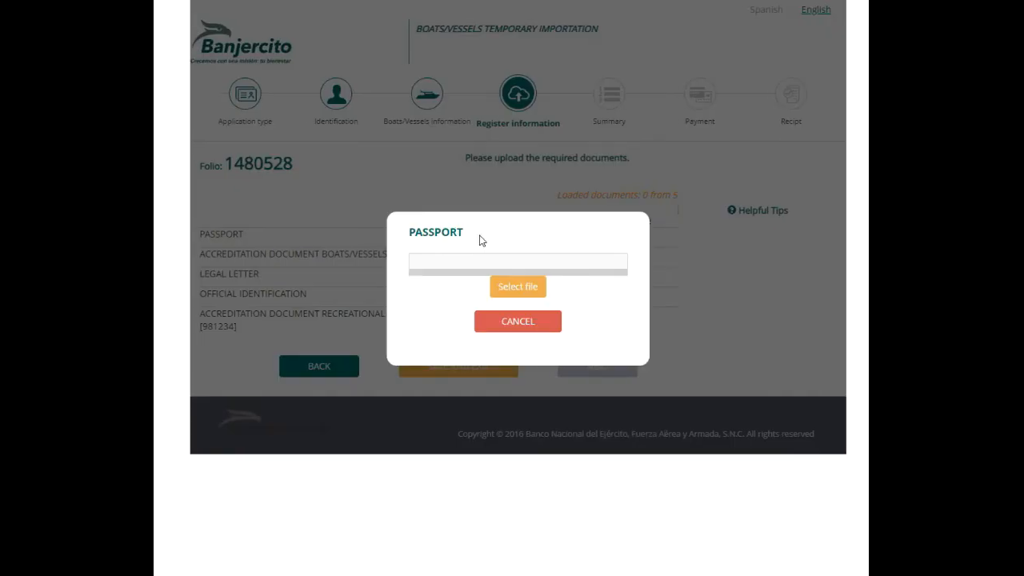
{"action": "left_click", "coordinate": [507, 290]}
{"action": "left_click", "coordinate": [282, 135]}
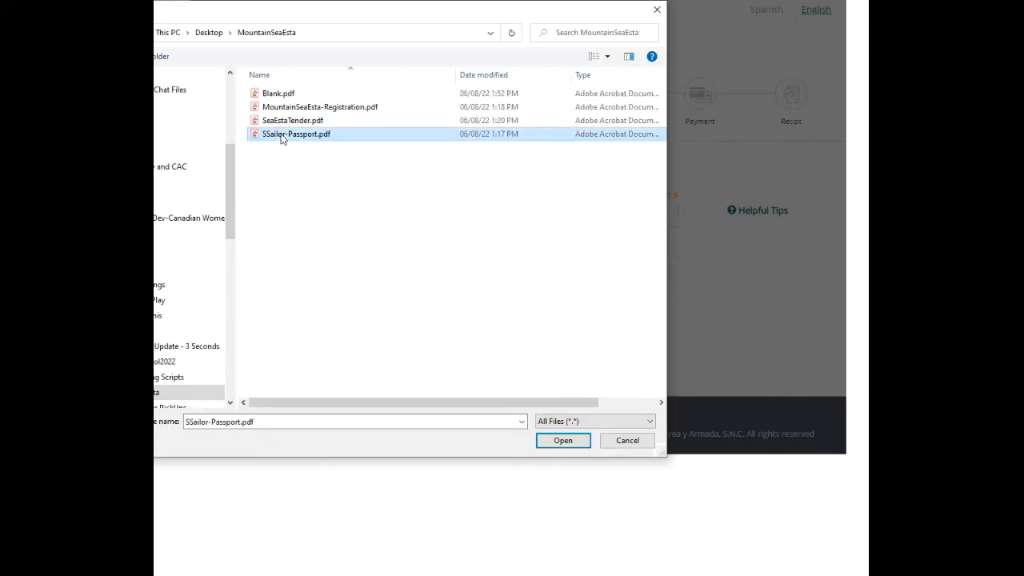
{"action": "left_click", "coordinate": [552, 434]}
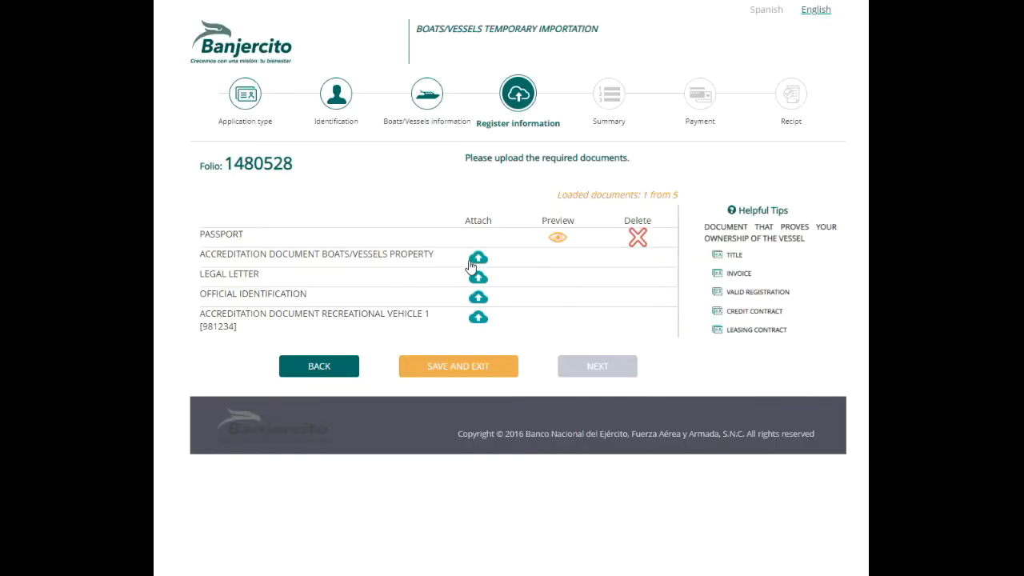
{"action": "left_click", "coordinate": [477, 254]}
{"action": "left_click", "coordinate": [509, 298]}
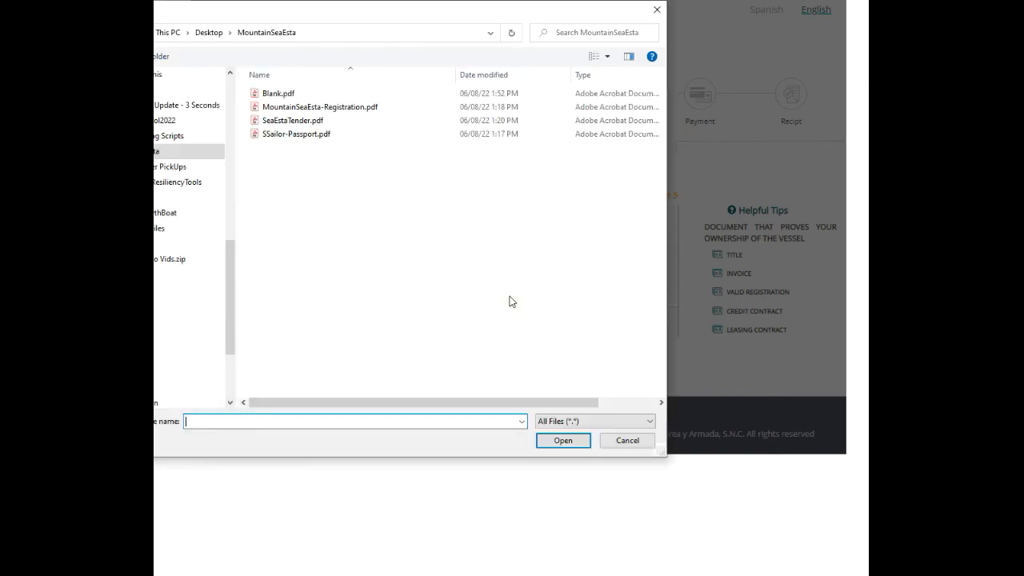
{"action": "left_click", "coordinate": [343, 107]}
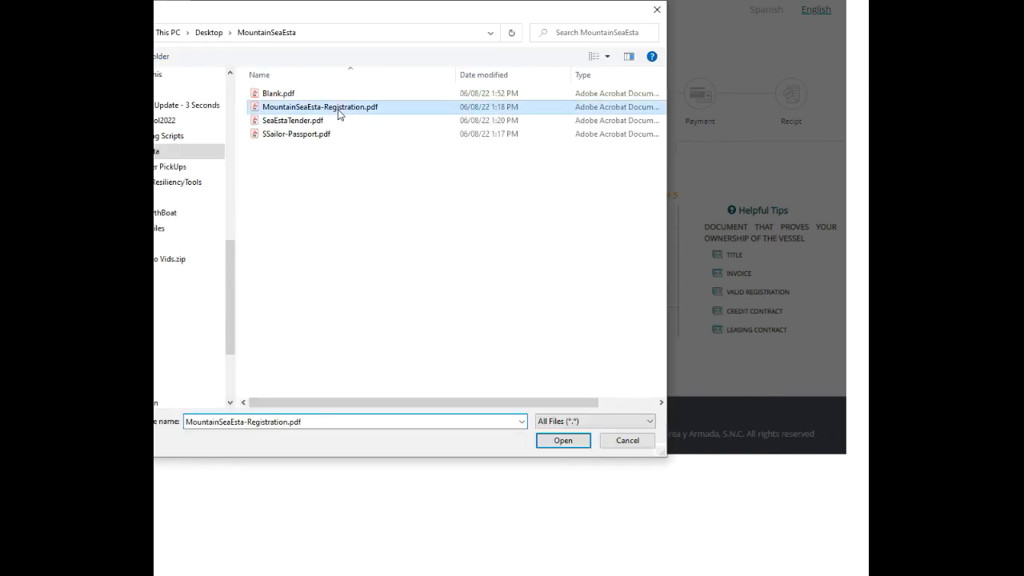
{"action": "left_click", "coordinate": [565, 444]}
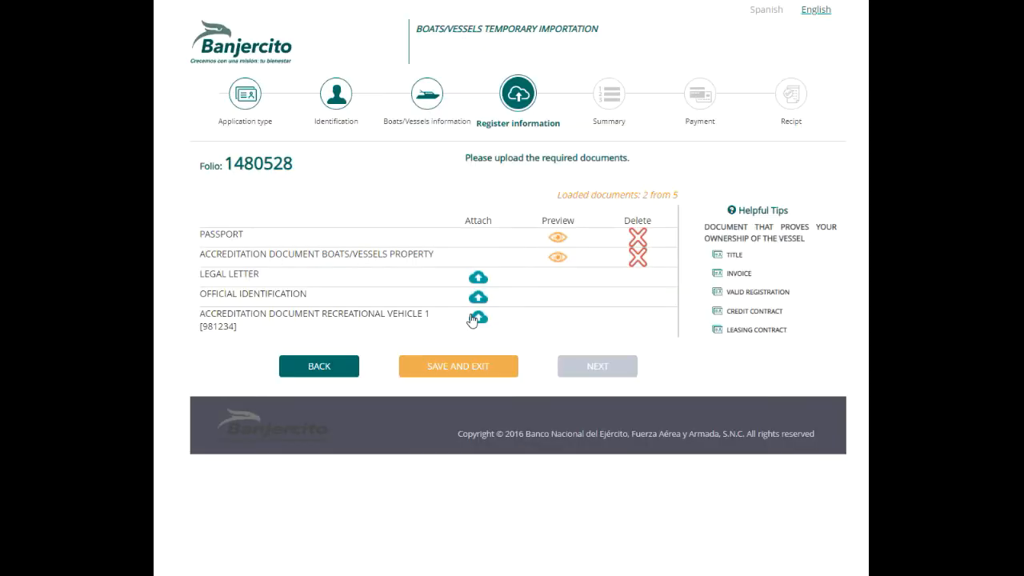
Upload SeaEstaTender.pdf as the recreational vehicle document and Blank.pdf as the legal letter
{"action": "left_click", "coordinate": [473, 319]}
{"action": "left_click", "coordinate": [500, 298]}
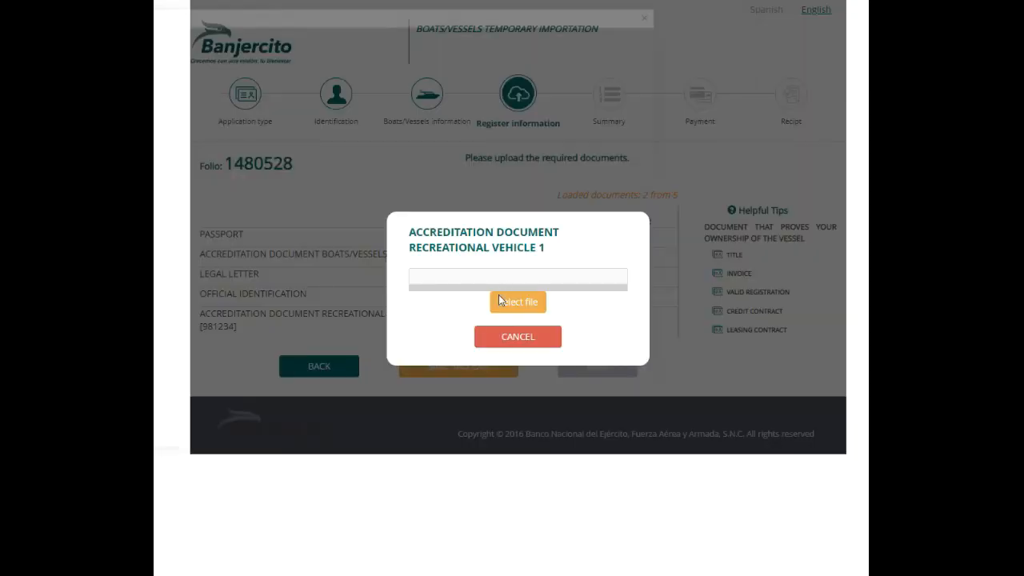
{"action": "left_click", "coordinate": [296, 121]}
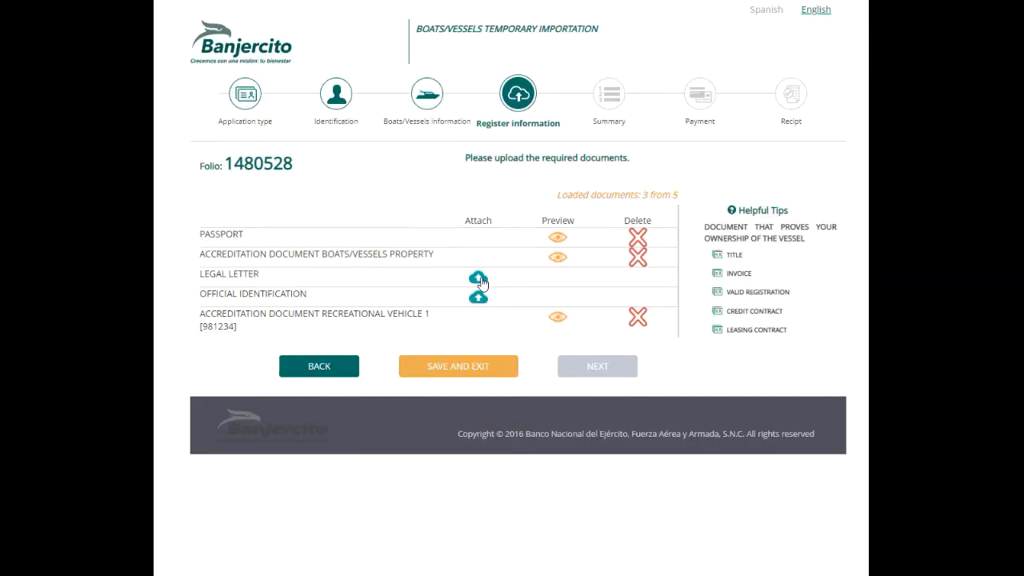
{"action": "left_click", "coordinate": [478, 279]}
{"action": "left_click", "coordinate": [512, 283]}
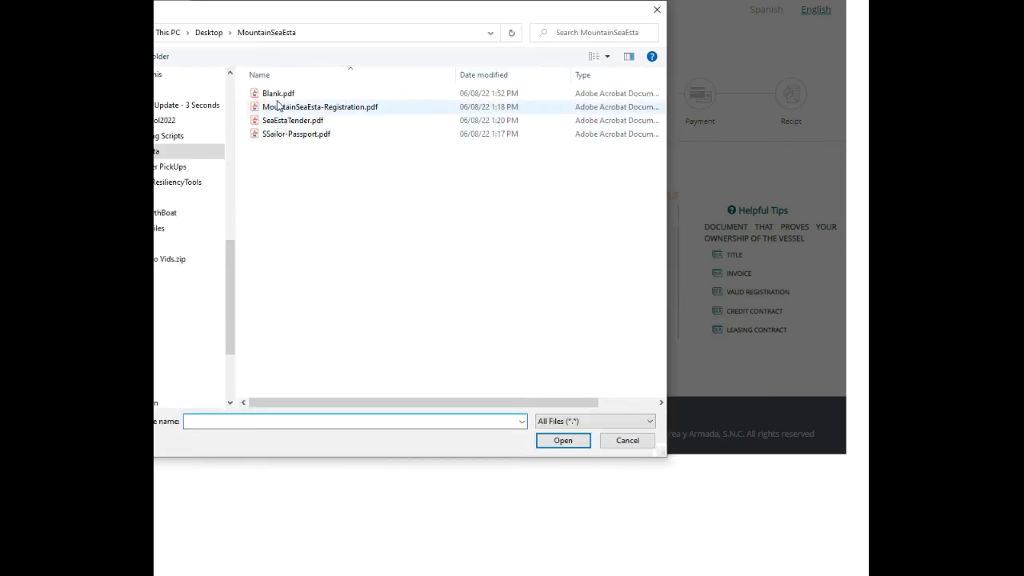
{"action": "left_click", "coordinate": [277, 94]}
{"action": "double_click", "coordinate": [277, 94]}
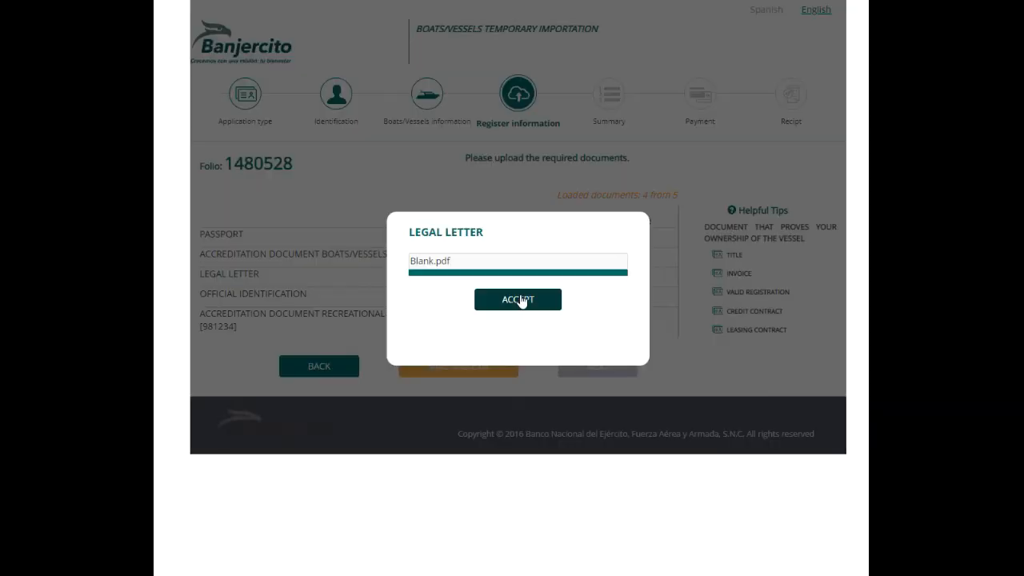
{"action": "left_click", "coordinate": [519, 300]}
Upload Blank.pdf as the official identification, completing all five documents
{"action": "left_click", "coordinate": [478, 296]}
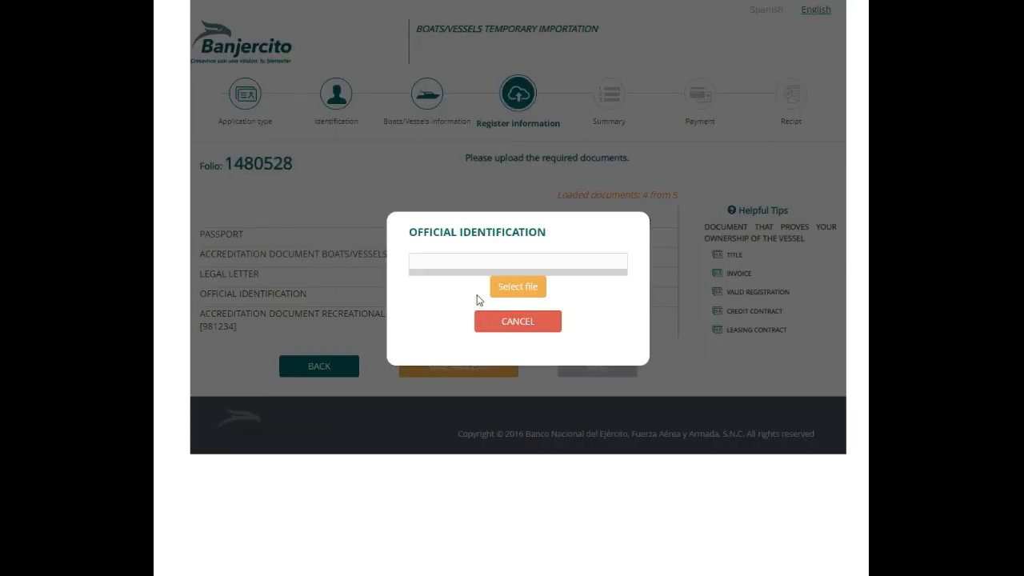
{"action": "left_click", "coordinate": [515, 283]}
{"action": "left_click", "coordinate": [277, 93]}
{"action": "left_click", "coordinate": [551, 440]}
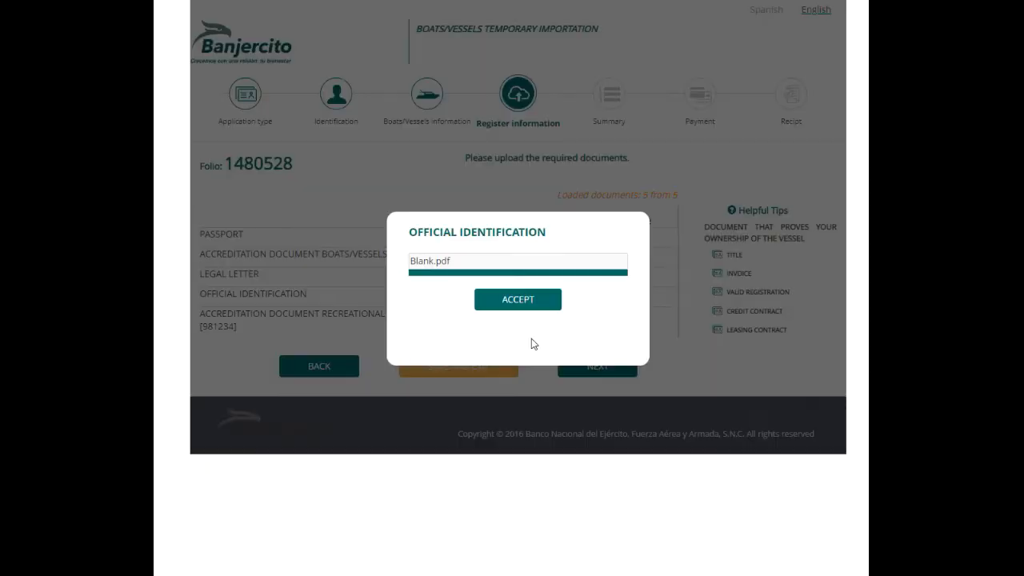
{"action": "left_click", "coordinate": [524, 303]}
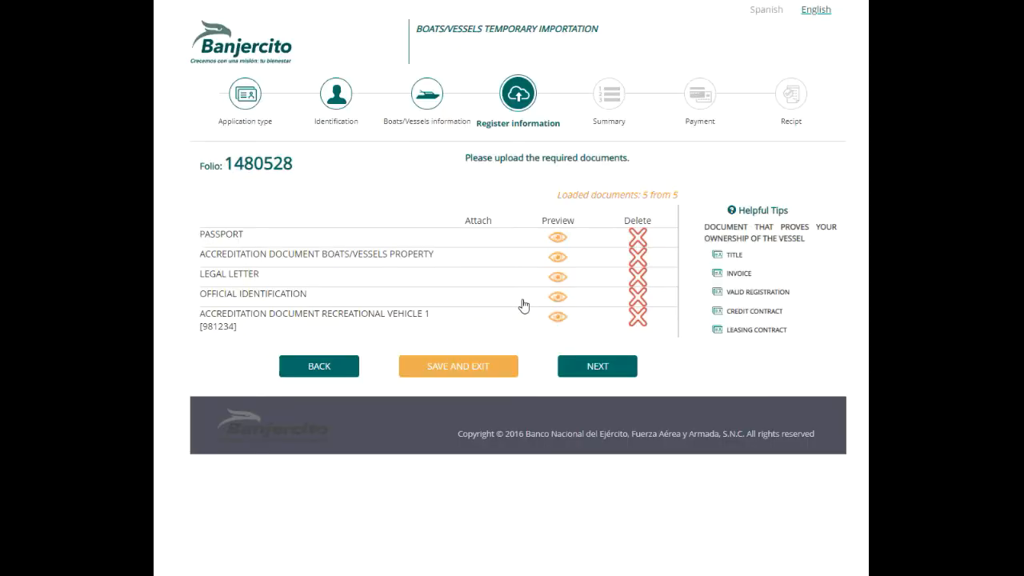
Review the summary, tick Confirm data, and proceed to pay the $1,093.59 total
{"action": "left_click", "coordinate": [598, 366]}
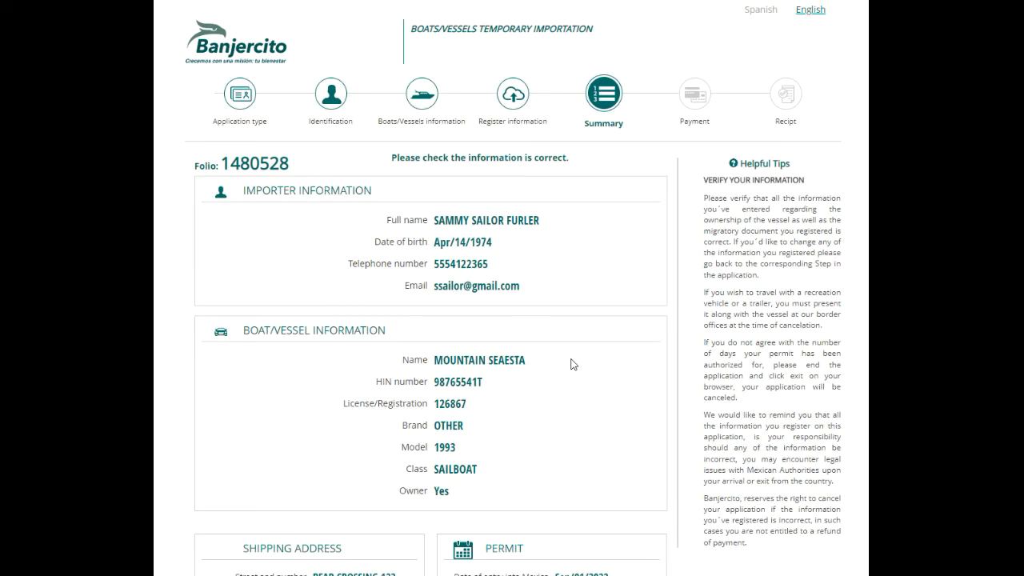
{"action": "scroll", "coordinate": [573, 364], "scroll_direction": "down", "scroll_amount": 1}
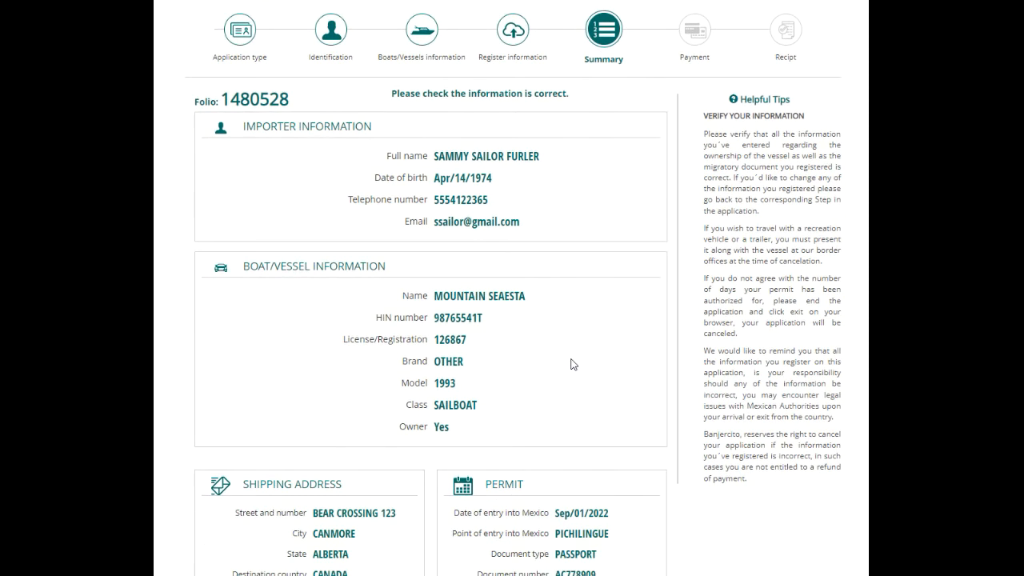
{"action": "scroll", "coordinate": [572, 365], "scroll_direction": "down", "scroll_amount": 2}
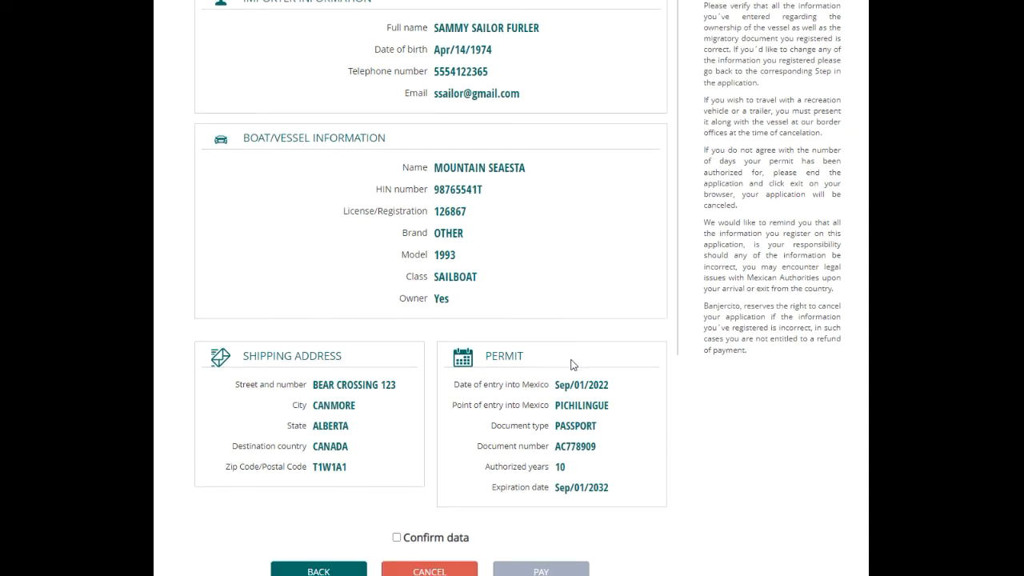
{"action": "left_click", "coordinate": [397, 538]}
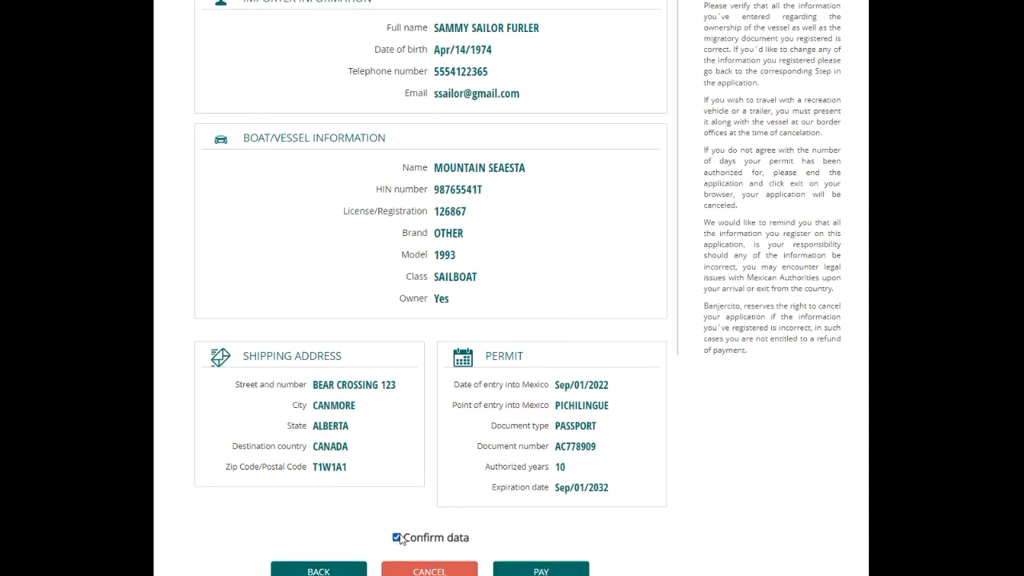
{"action": "left_click", "coordinate": [522, 571]}
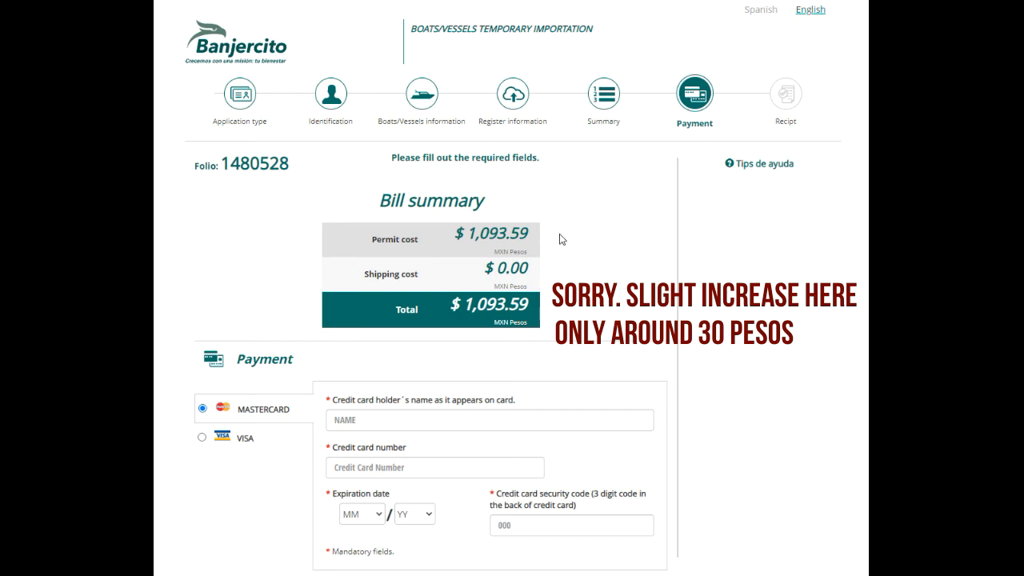
Enter the cardholder's full name and the Mastercard card number
{"action": "left_click", "coordinate": [412, 420]}
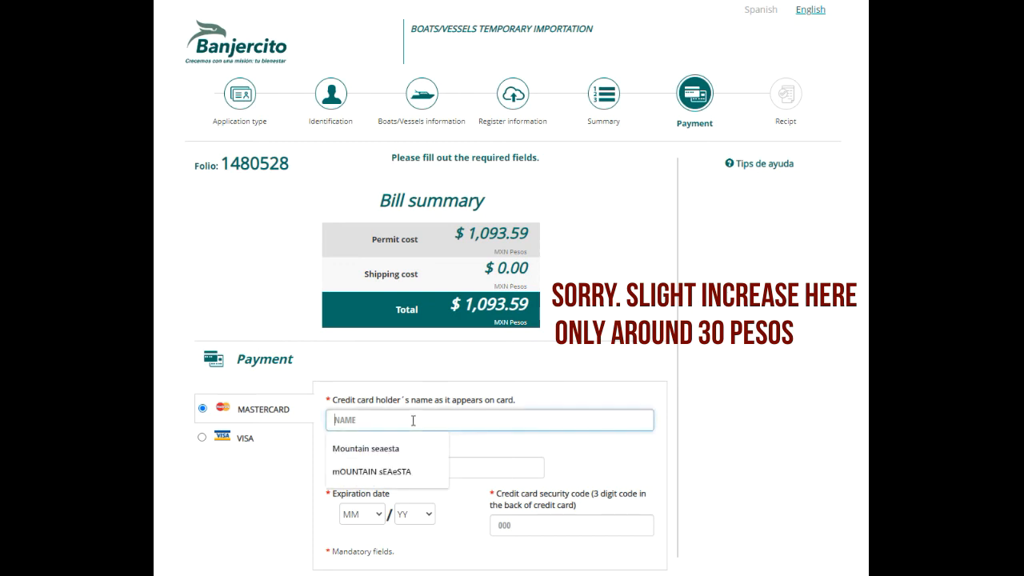
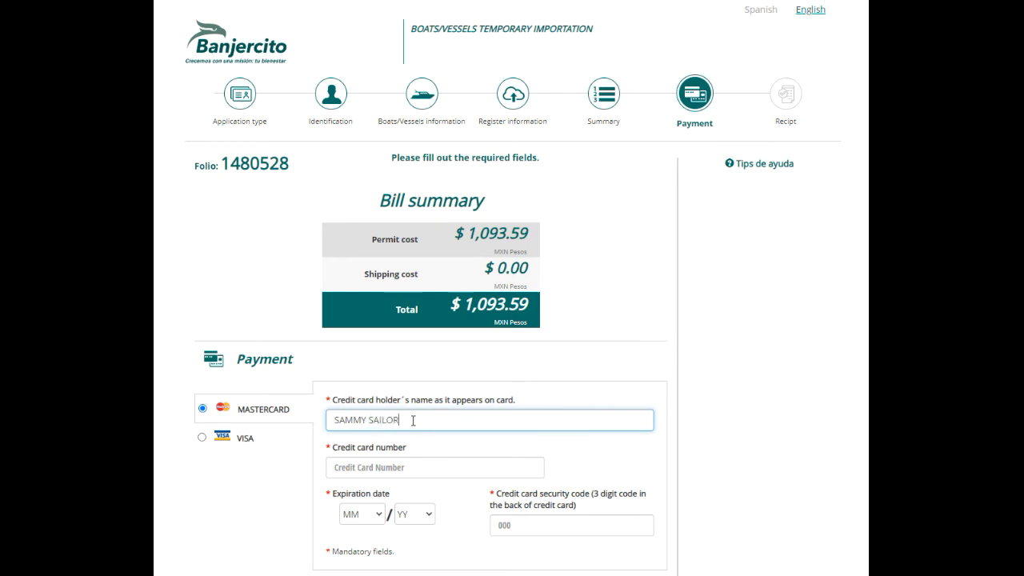
{"action": "key", "text": "Tab"}
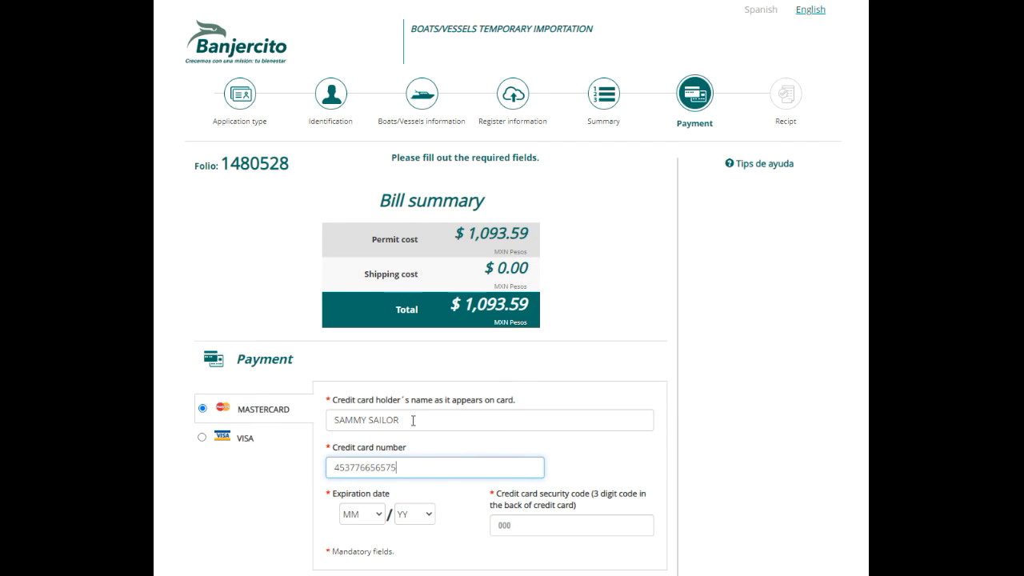
{"action": "left_click", "coordinate": [383, 515]}
Set the card expiry to 10/24 and enter the card's security code
{"action": "left_click", "coordinate": [381, 516]}
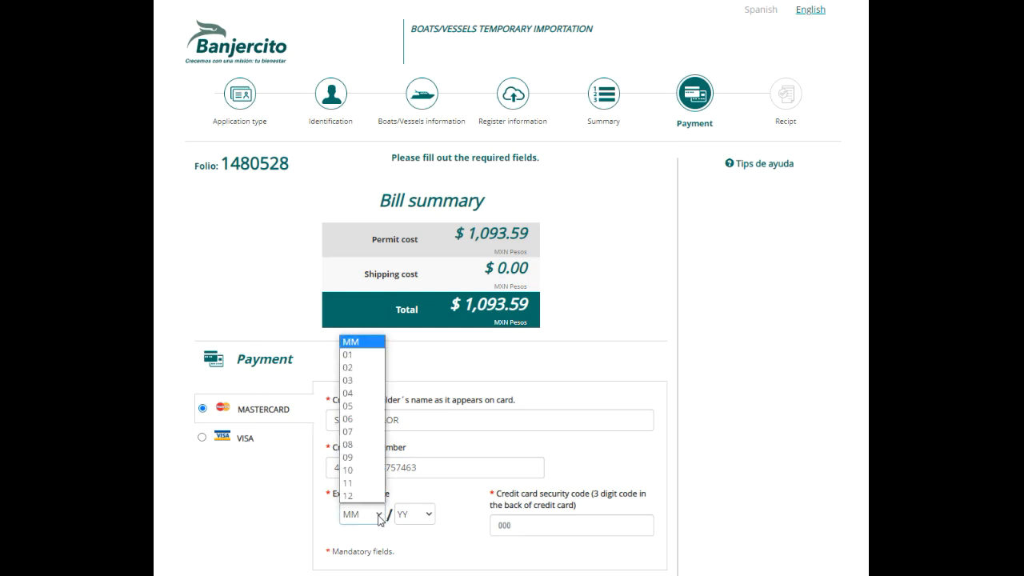
{"action": "left_click", "coordinate": [371, 472]}
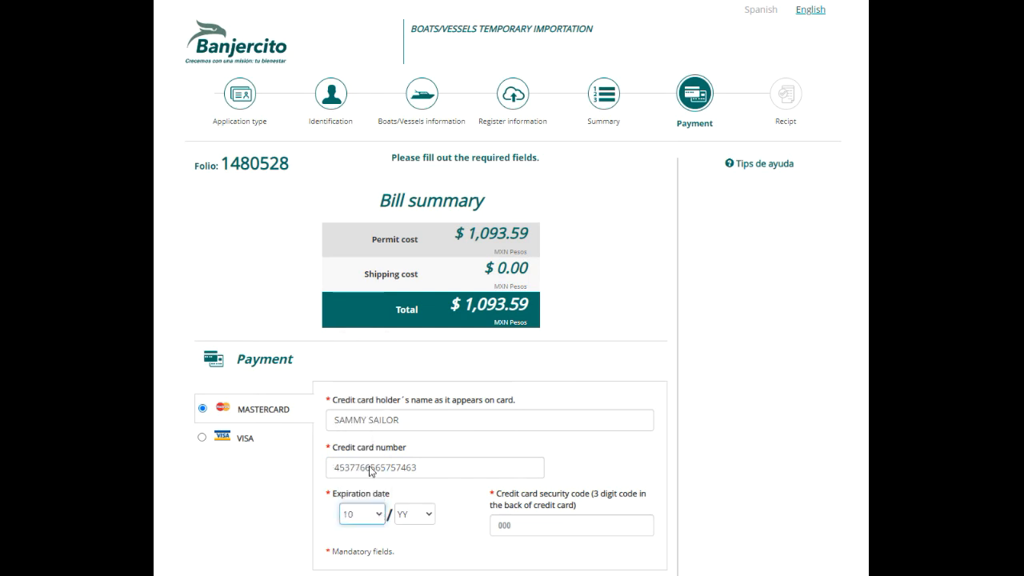
{"action": "left_click", "coordinate": [428, 520]}
{"action": "left_click", "coordinate": [425, 464]}
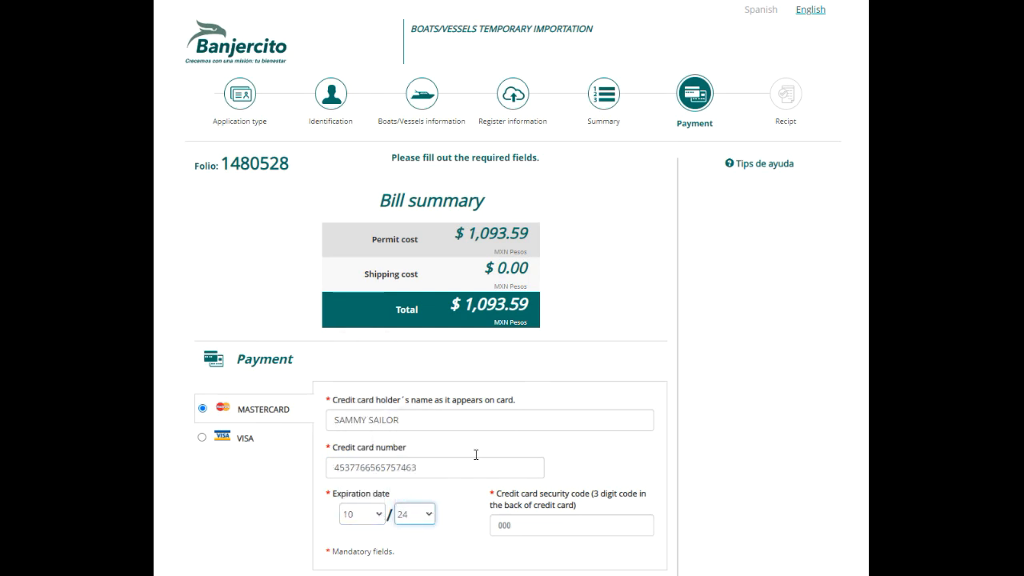
{"action": "scroll", "coordinate": [558, 450], "scroll_direction": "down", "scroll_amount": 2}
{"action": "left_click", "coordinate": [558, 435]}
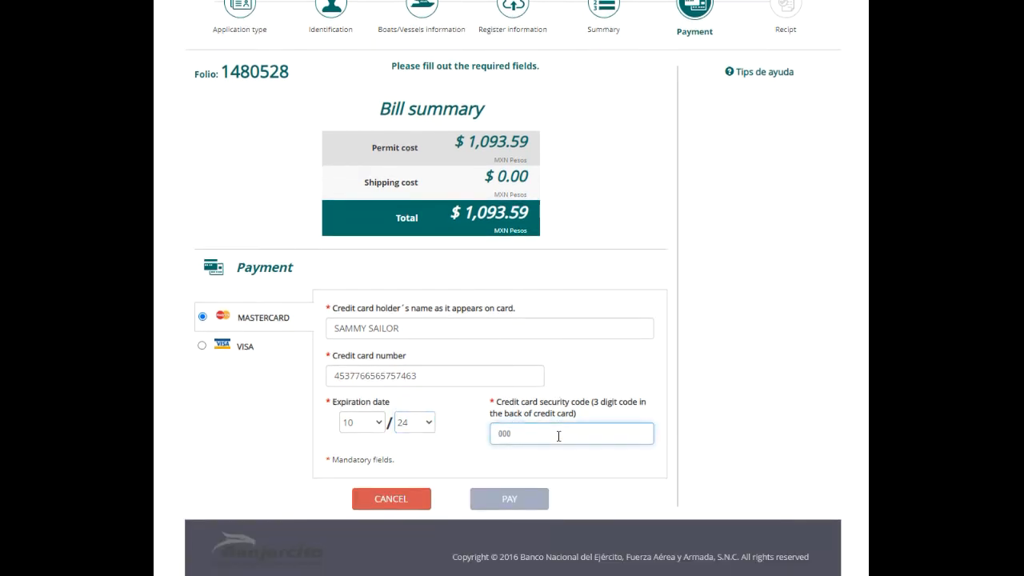
{"action": "type", "text": "123"}
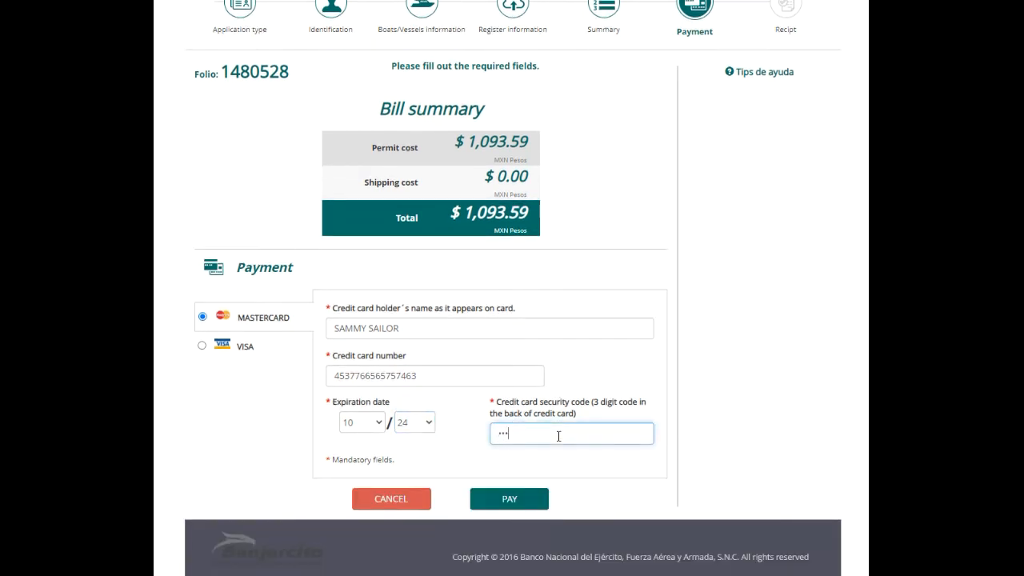